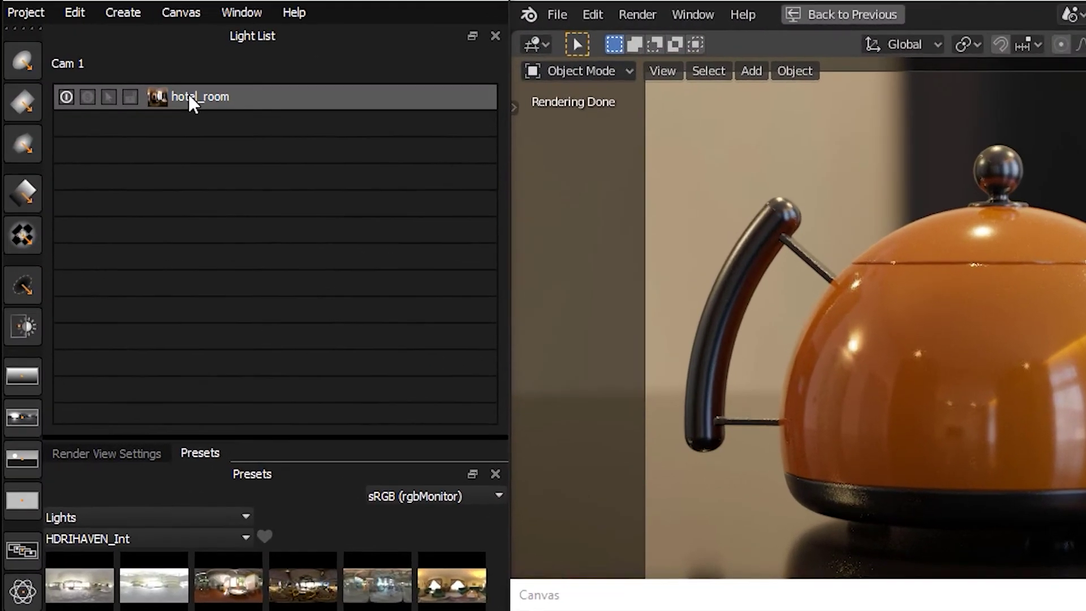
Merge the hotel_room light into a new Composite Light and step inside it.
{"action": "right_click", "coordinate": [189, 96]}
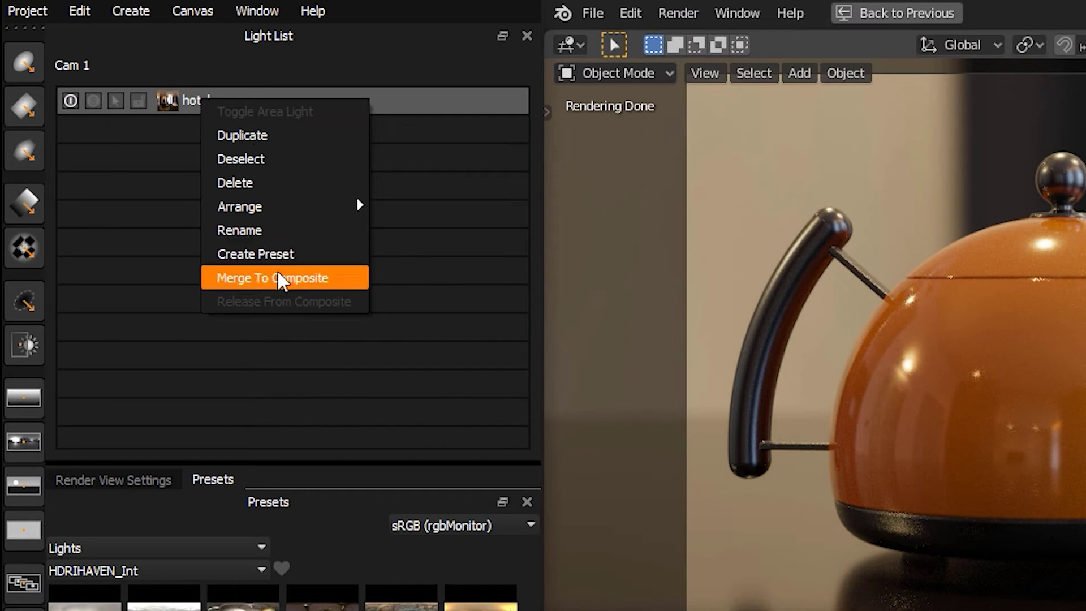
{"action": "left_click", "coordinate": [281, 280]}
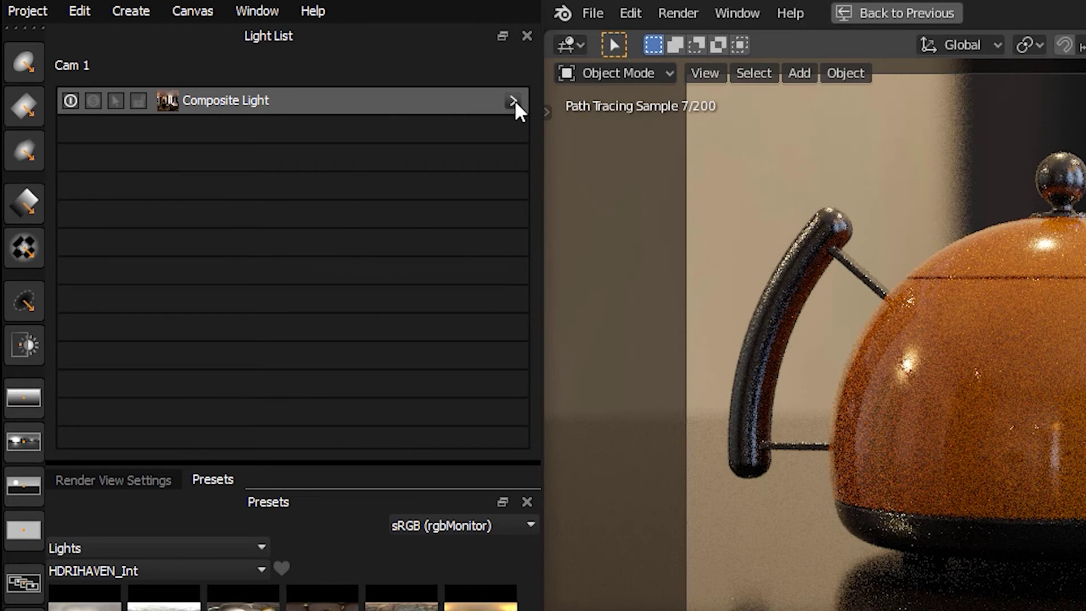
{"action": "left_click", "coordinate": [513, 100]}
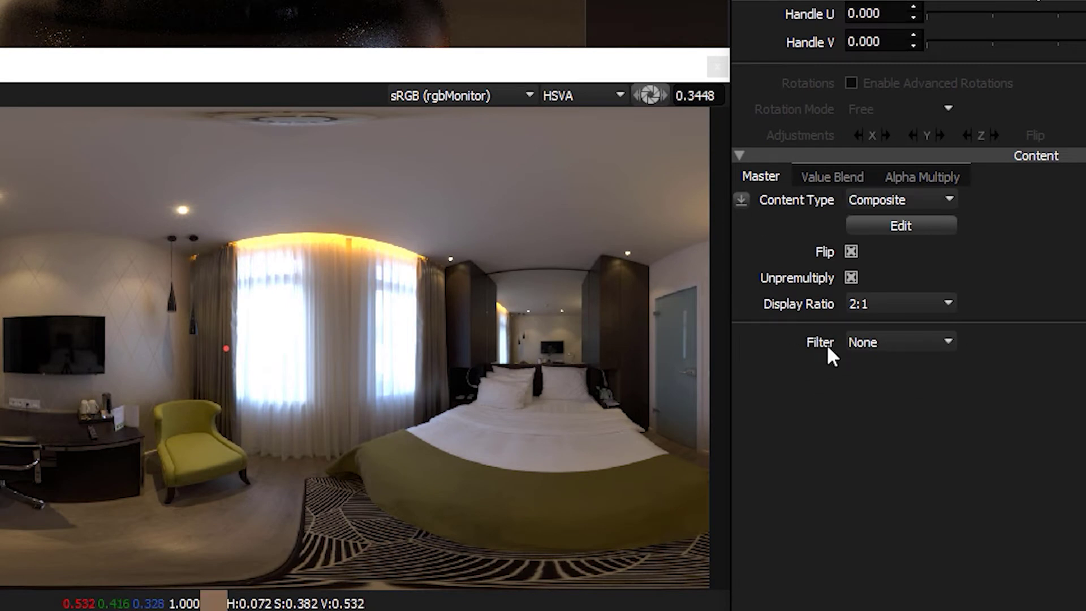
Apply a Diffusion filter to the Composite Light's content.
{"action": "left_click", "coordinate": [905, 344]}
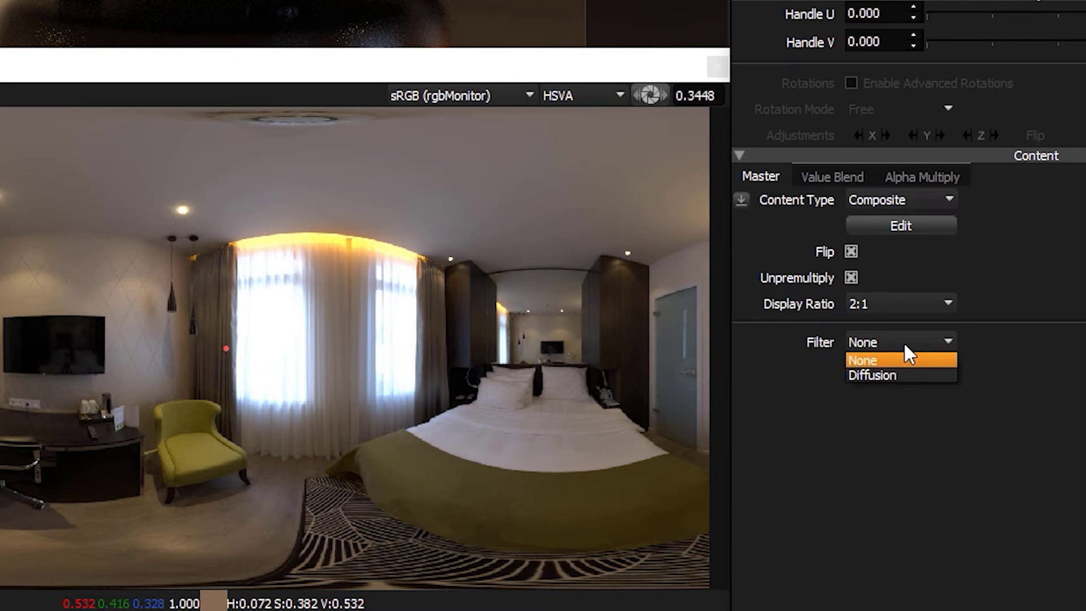
{"action": "left_click", "coordinate": [905, 375]}
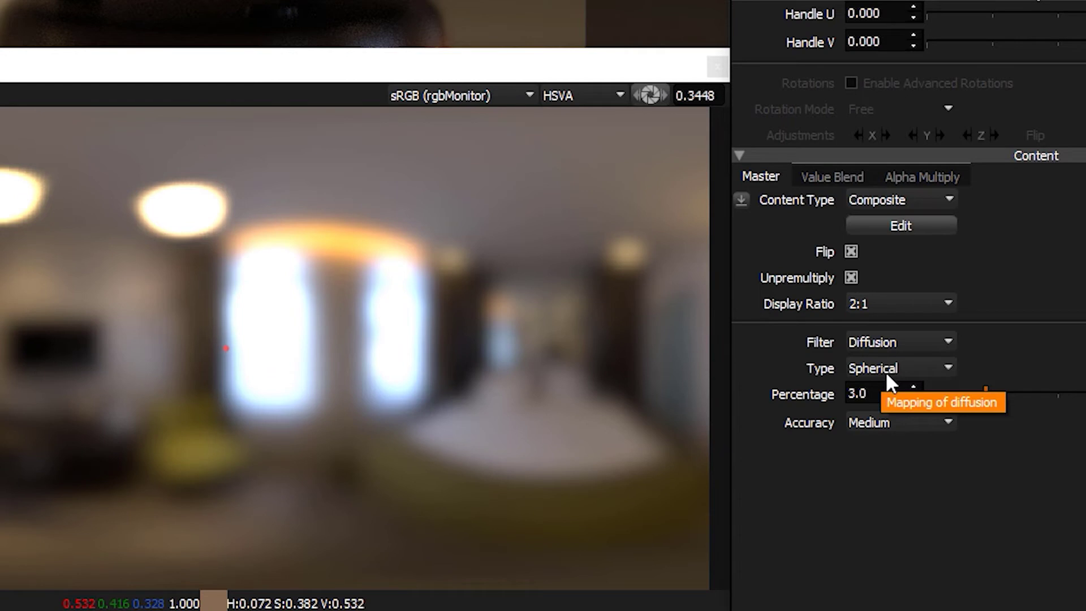
{"action": "left_click", "coordinate": [887, 373]}
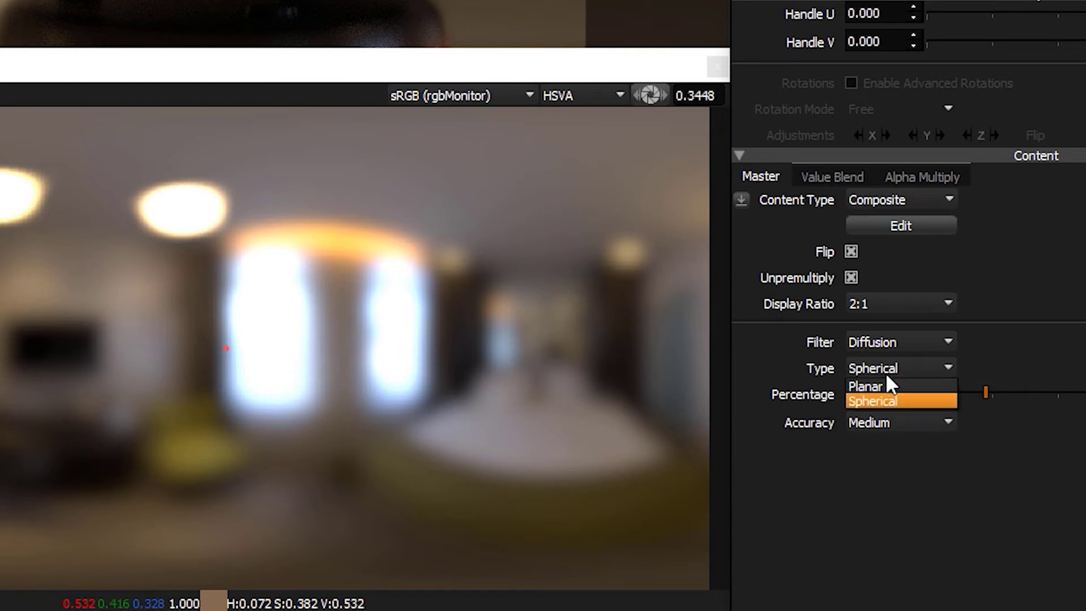
{"action": "left_click", "coordinate": [886, 384]}
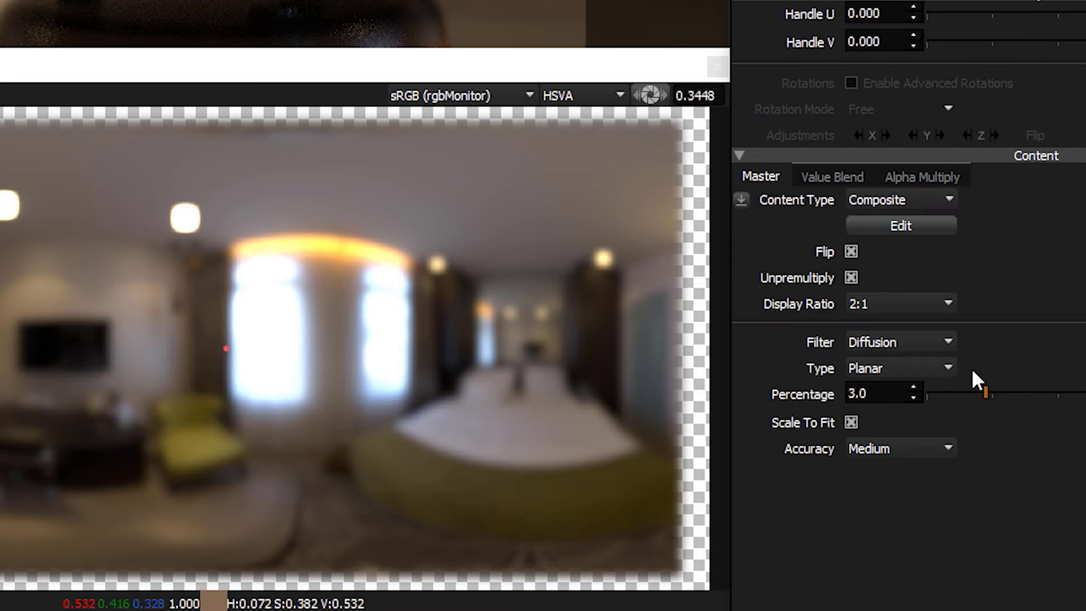
{"action": "left_click", "coordinate": [920, 369]}
{"action": "left_click", "coordinate": [903, 401]}
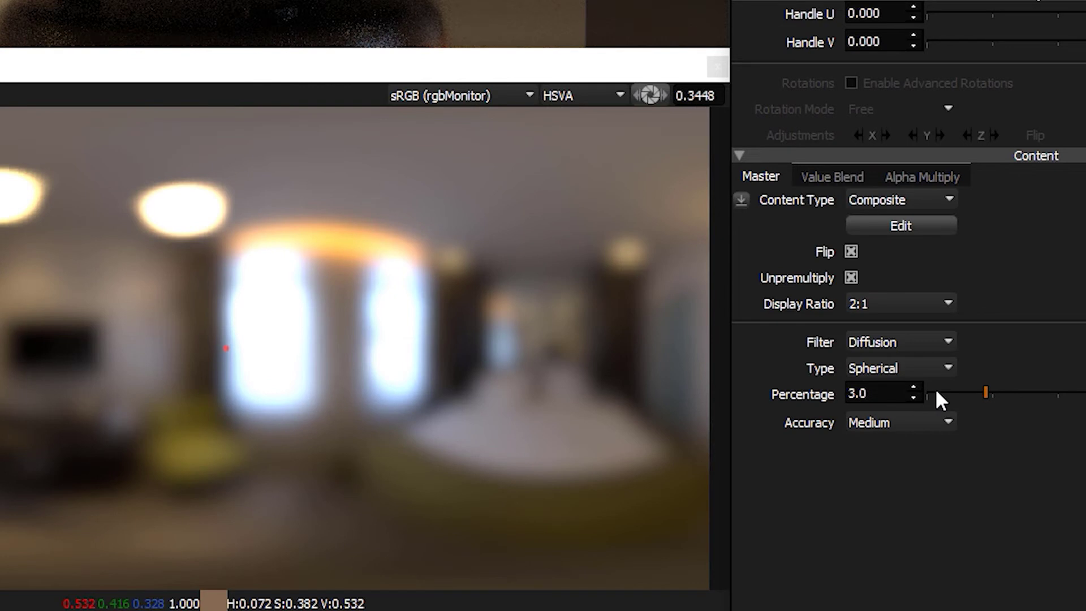
Try diffusion percentages from 0 up through 3.5, 5.9, 8.3 and 17.8.
{"action": "left_click", "coordinate": [913, 394]}
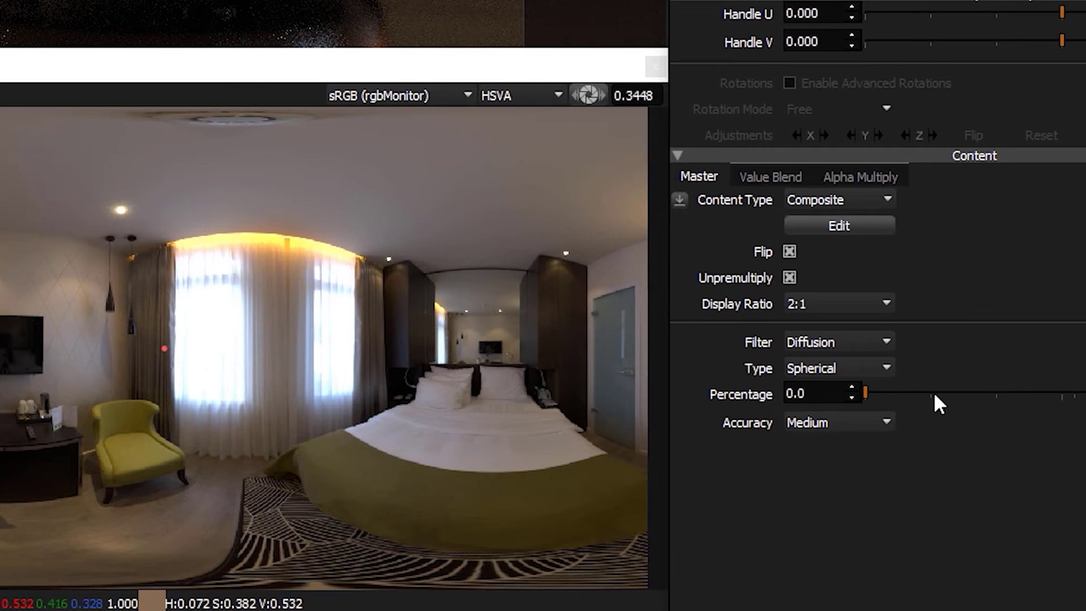
{"action": "left_click", "coordinate": [997, 396]}
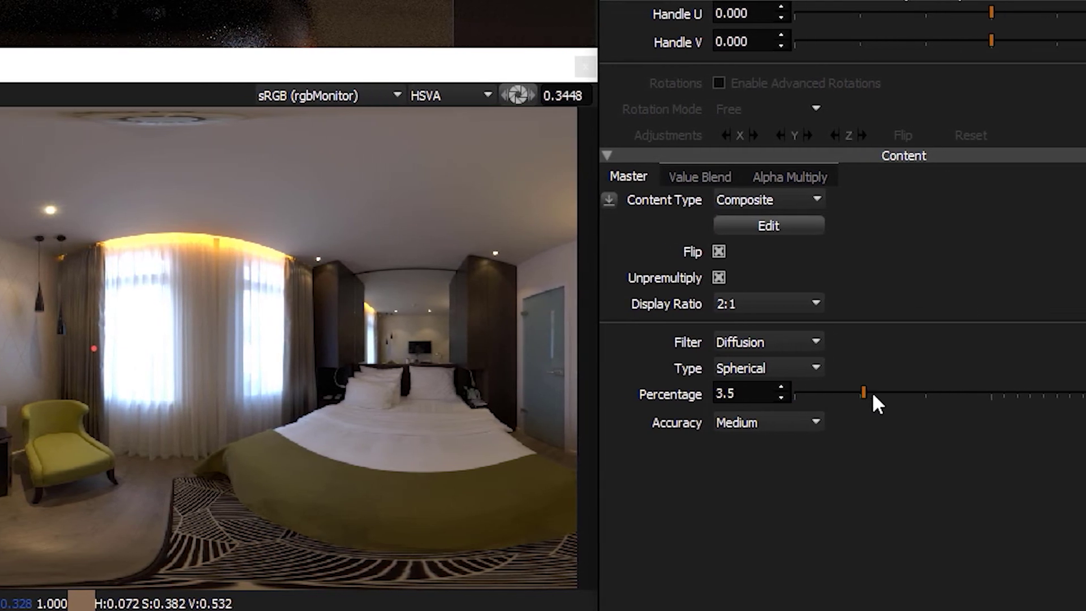
{"action": "left_click", "coordinate": [805, 394]}
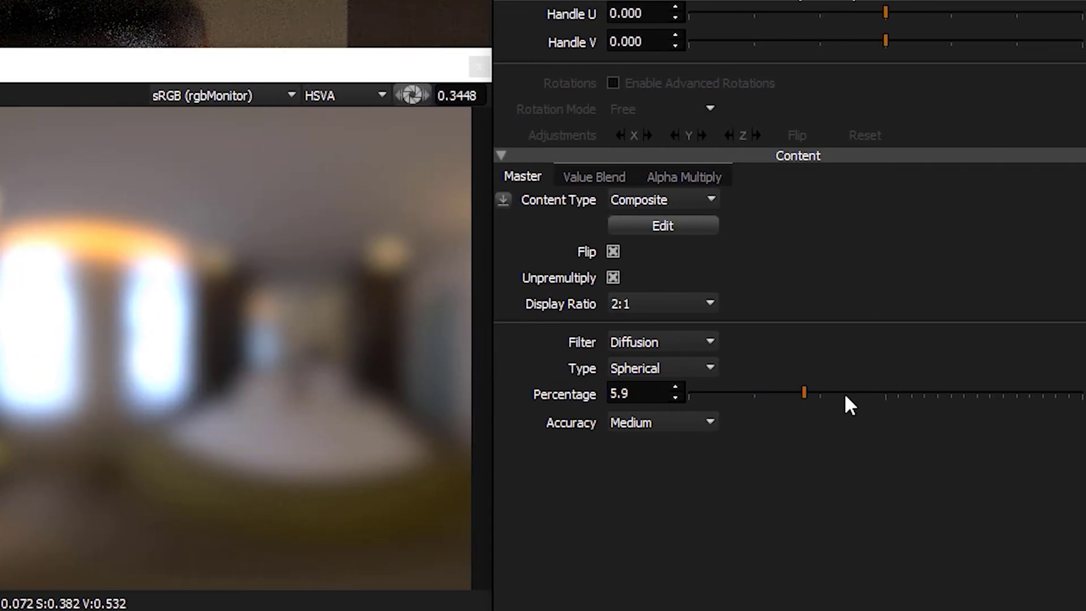
{"action": "left_click", "coordinate": [851, 394]}
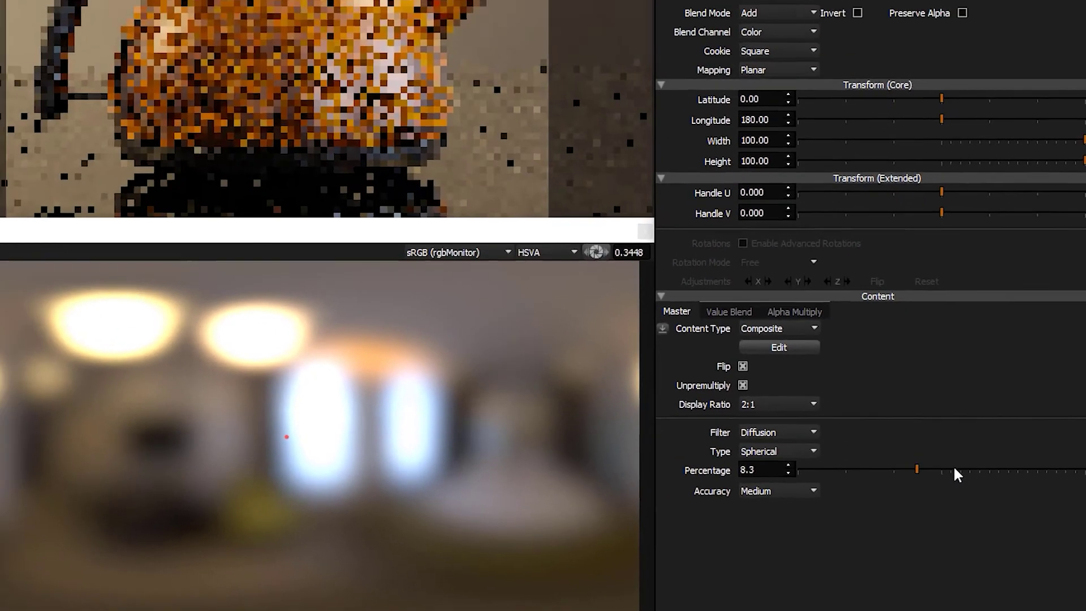
{"action": "left_click", "coordinate": [923, 422]}
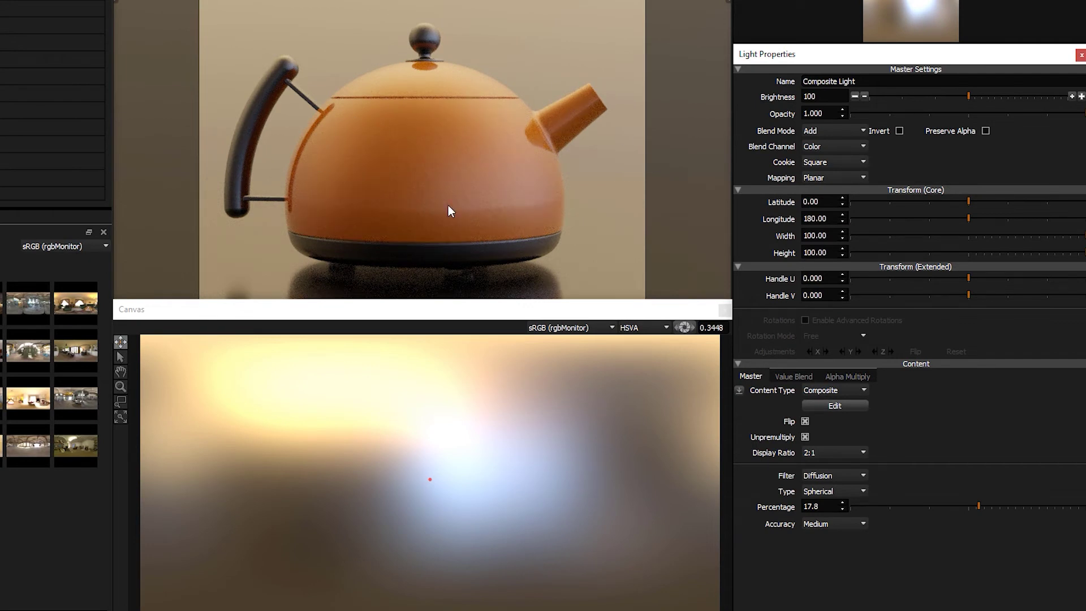
Sweep the diffusion percentage from 0.5 to 100, then settle it at 1.6.
{"action": "left_click", "coordinate": [857, 505]}
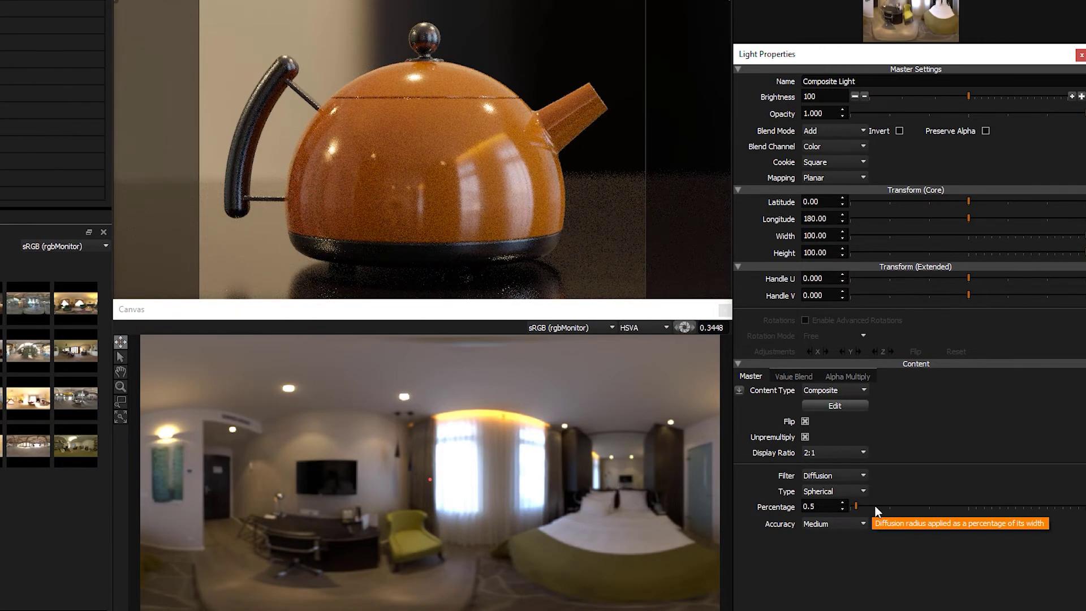
{"action": "left_click", "coordinate": [875, 506]}
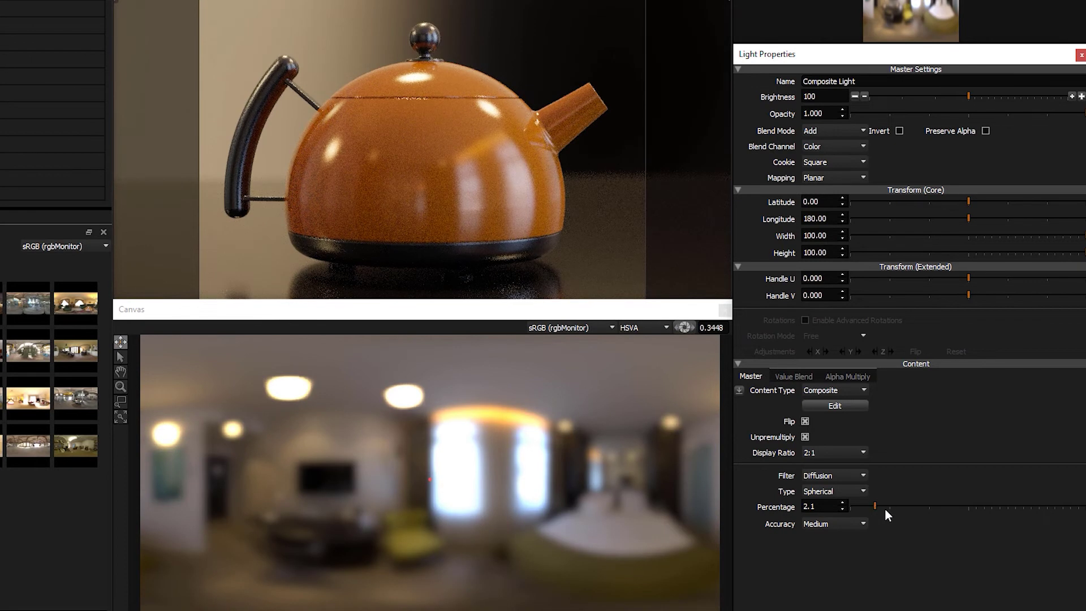
{"action": "left_click", "coordinate": [899, 505]}
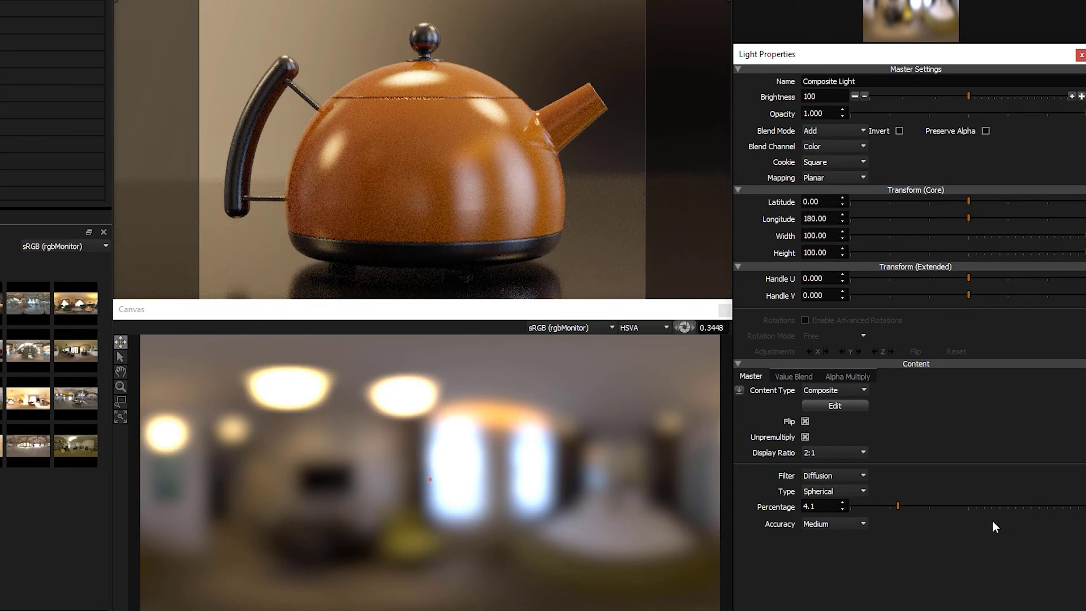
{"action": "left_click", "coordinate": [929, 506]}
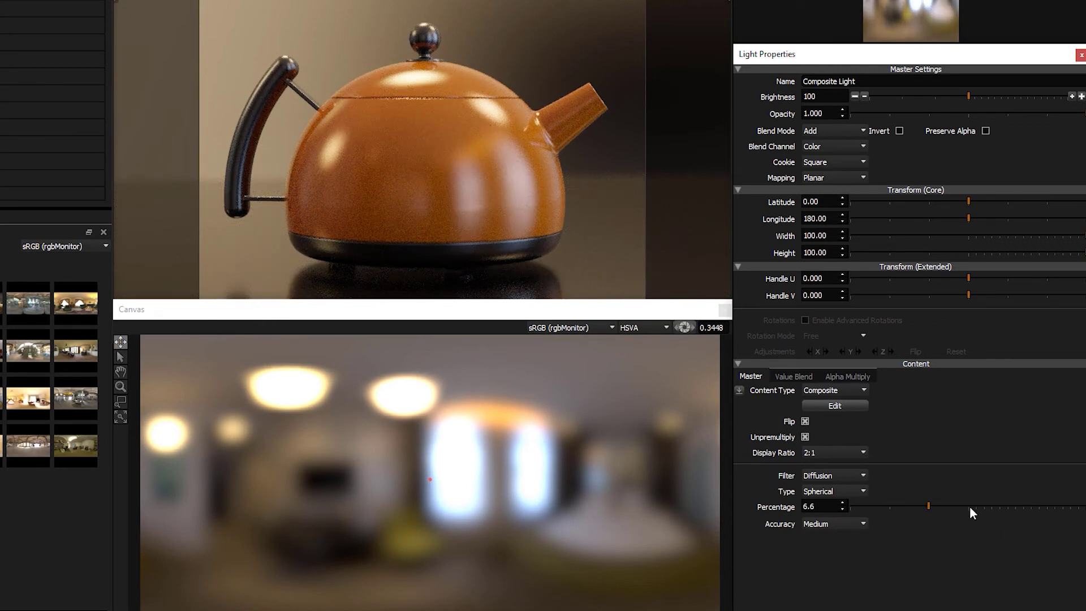
{"action": "left_click", "coordinate": [1061, 505]}
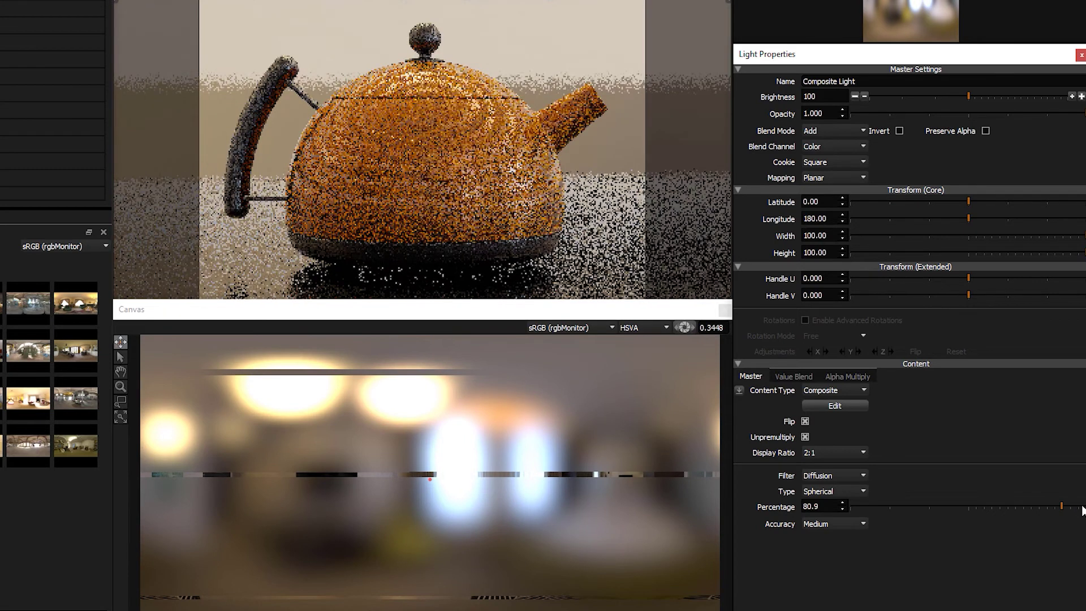
{"action": "left_click", "coordinate": [1081, 506]}
{"action": "left_click", "coordinate": [1083, 507]}
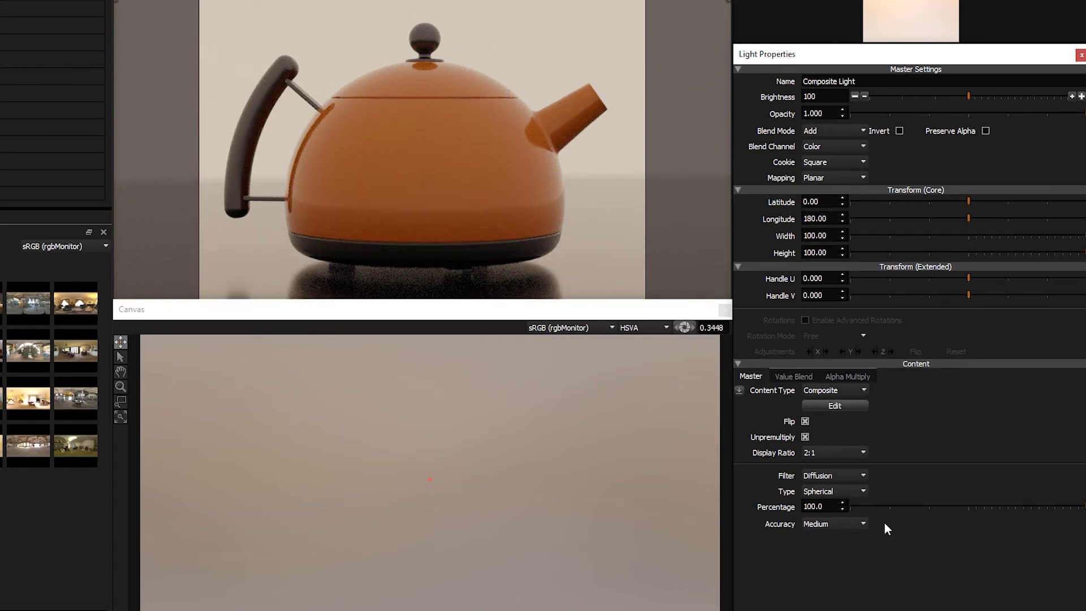
{"action": "left_click", "coordinate": [1011, 506]}
{"action": "left_click", "coordinate": [898, 507]}
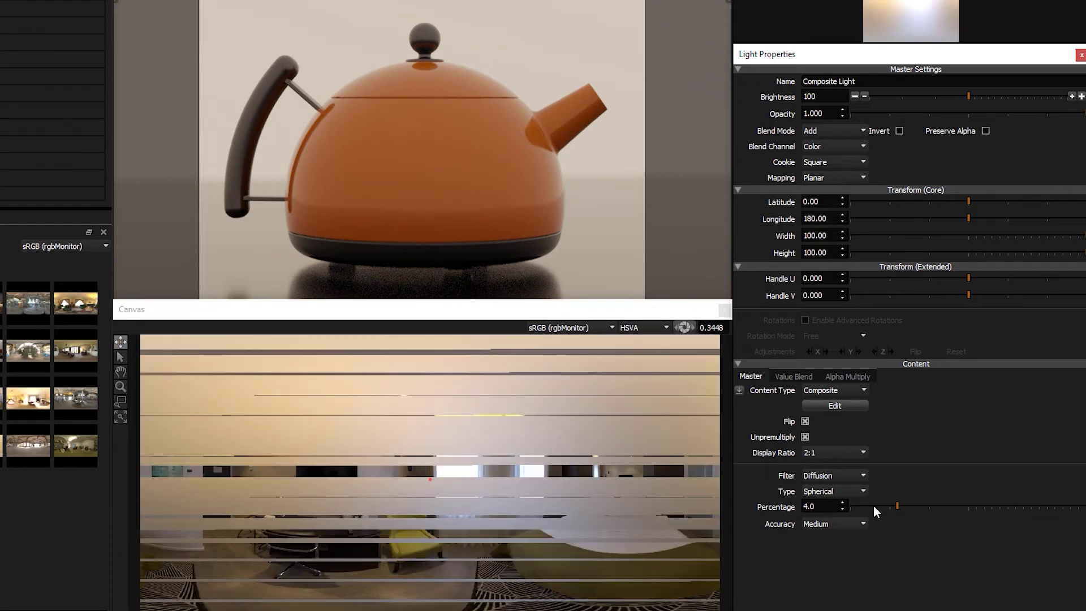
{"action": "left_click", "coordinate": [870, 506]}
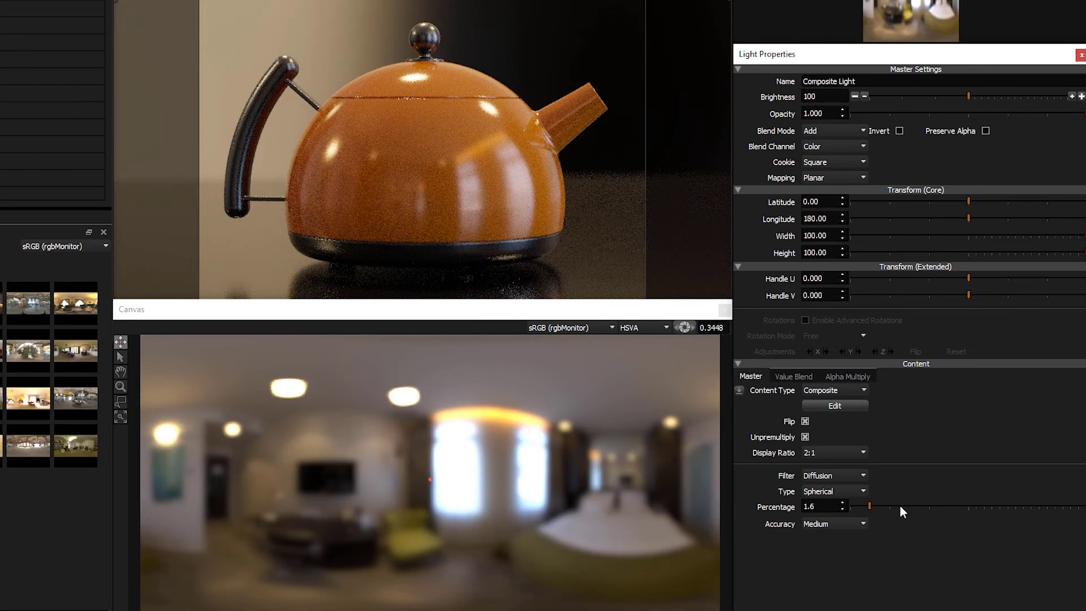
Set diffusion to 4.2 percent and add a Halogen Desk Lamp from the StudioLights presets.
{"action": "left_click", "coordinate": [900, 507]}
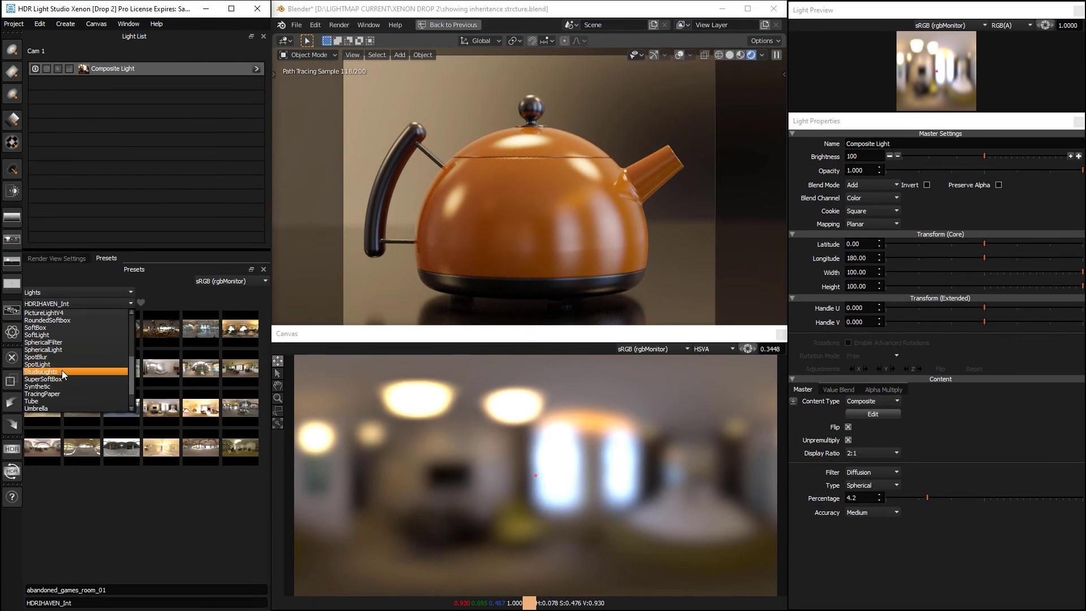
{"action": "left_click", "coordinate": [63, 370]}
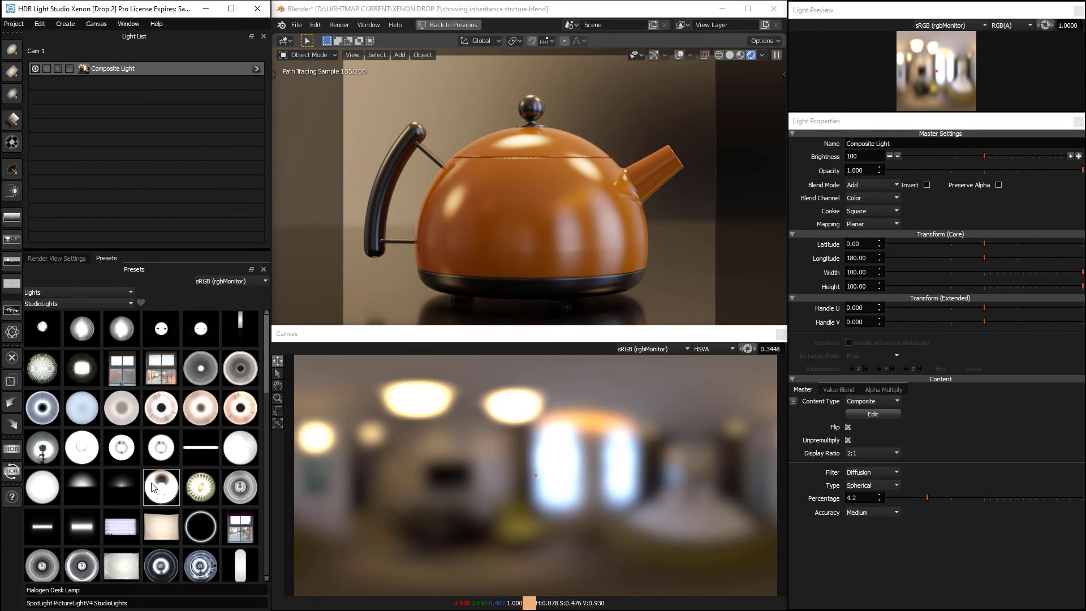
{"action": "left_click_drag", "start_coordinate": [161, 487], "coordinate": [625, 403]}
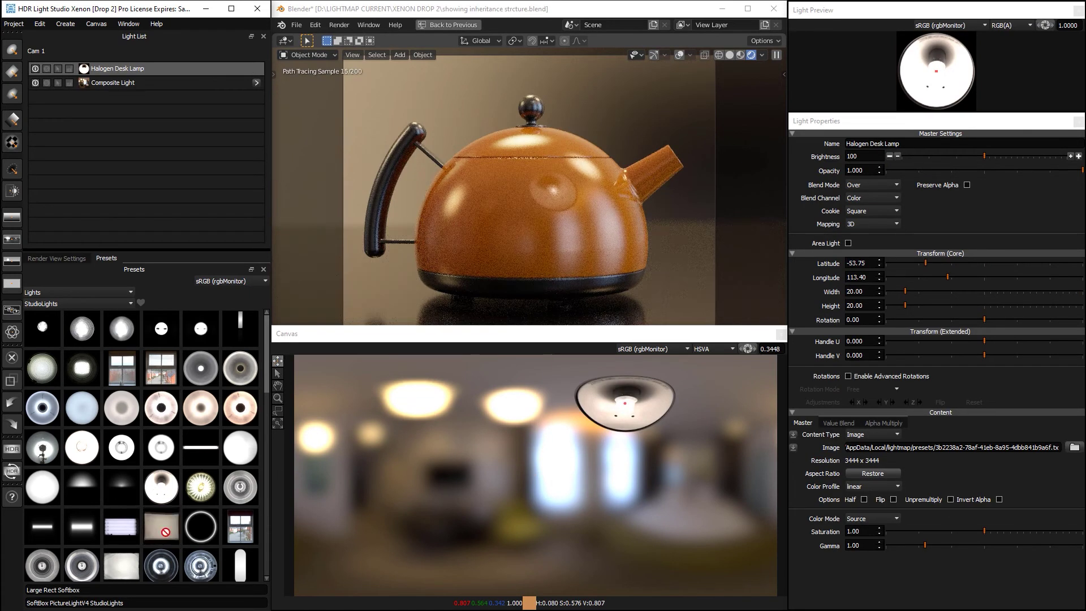
Add a Kino Flo Diva Lite 401 light at brightness 699.
{"action": "left_click_drag", "start_coordinate": [129, 528], "coordinate": [473, 478]}
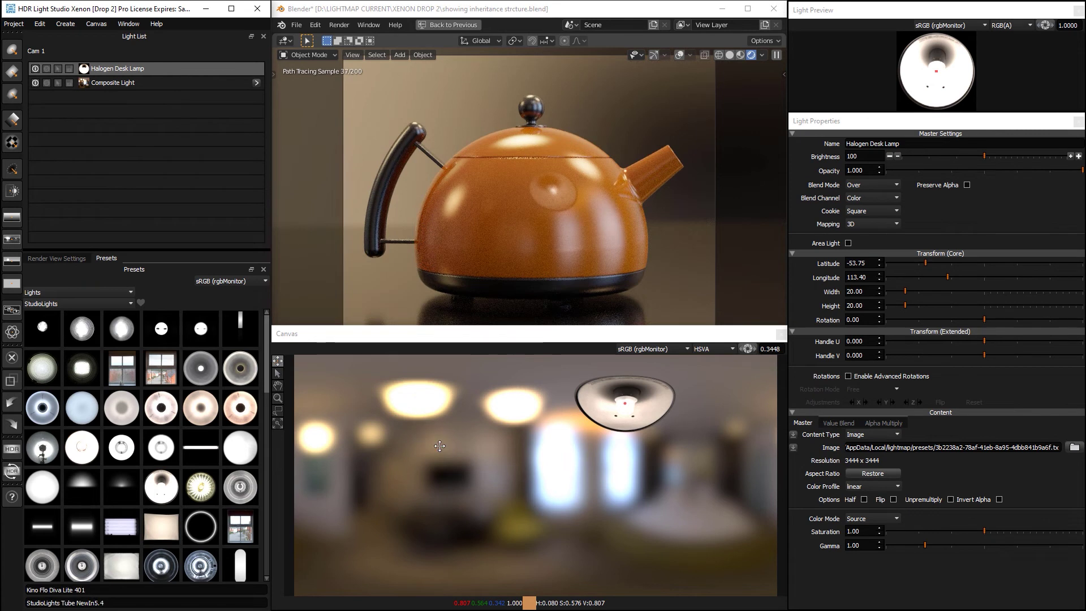
{"action": "left_click_drag", "start_coordinate": [439, 446], "coordinate": [440, 447]}
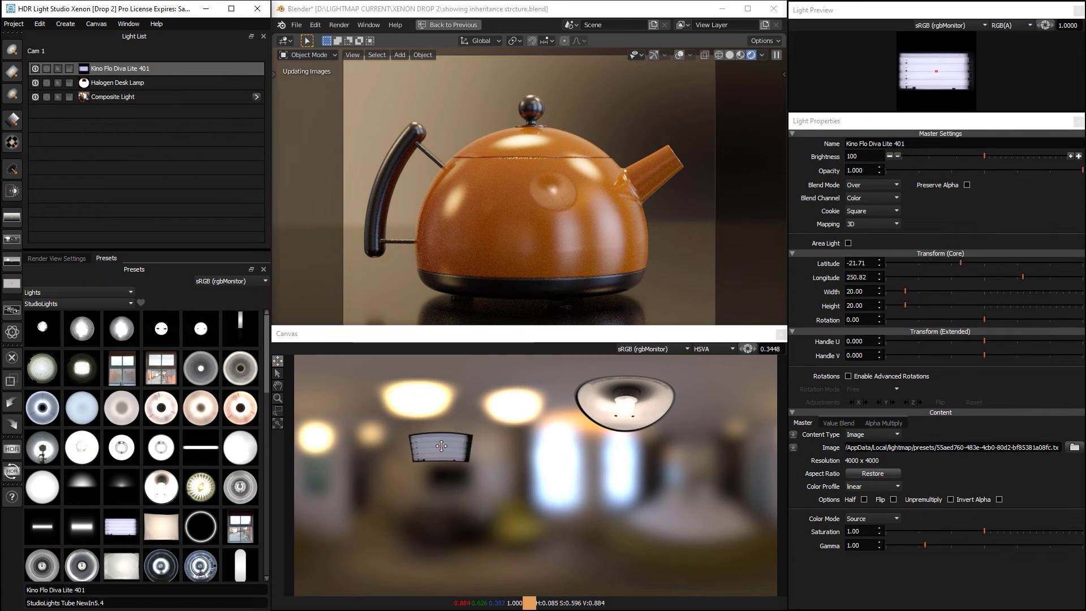
{"action": "left_click", "coordinate": [1011, 157]}
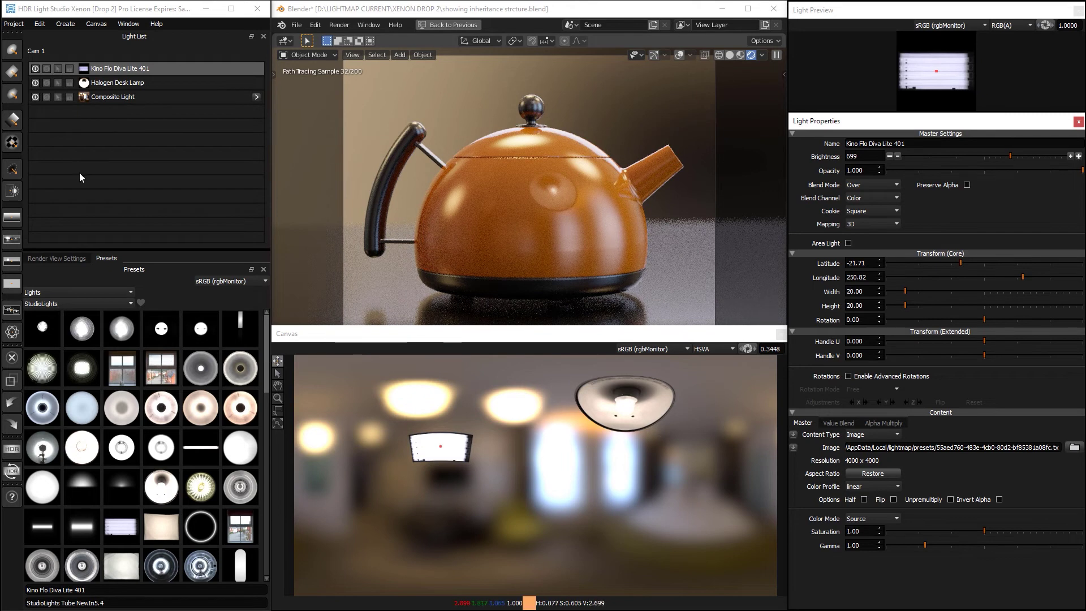
Select the Composite Light and dim its brightness to 51.
{"action": "left_click", "coordinate": [146, 81]}
{"action": "left_click", "coordinate": [148, 67]}
{"action": "left_click", "coordinate": [149, 84]}
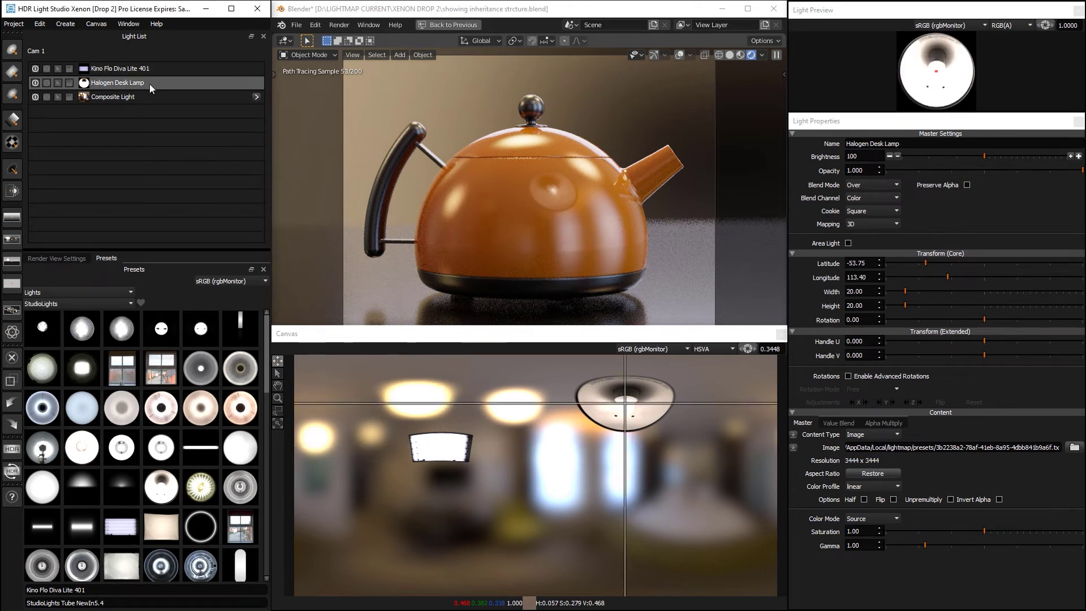
{"action": "left_click", "coordinate": [146, 96]}
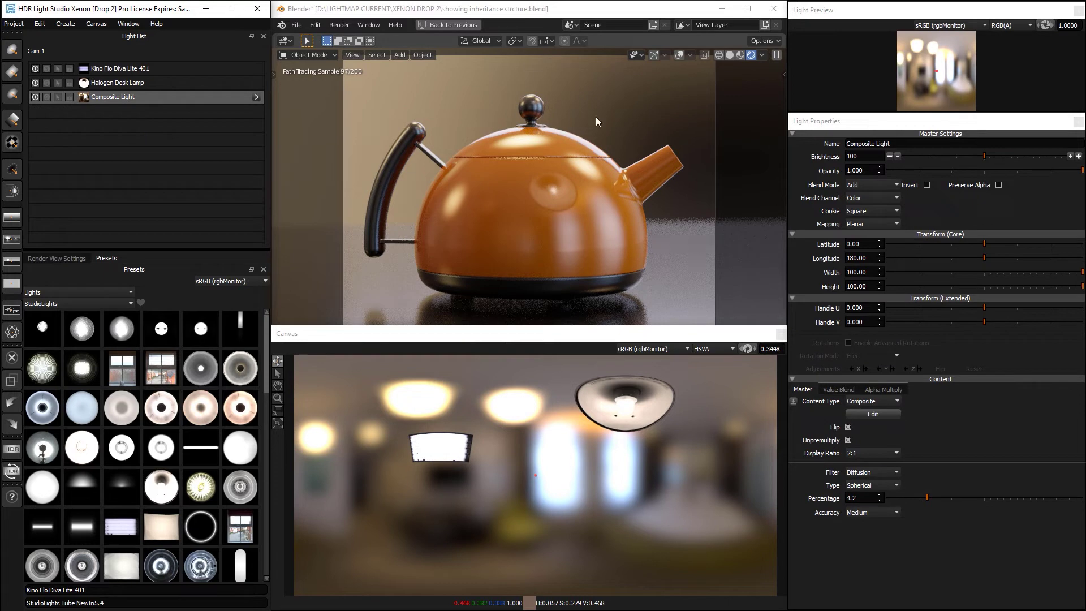
{"action": "left_click", "coordinate": [944, 157]}
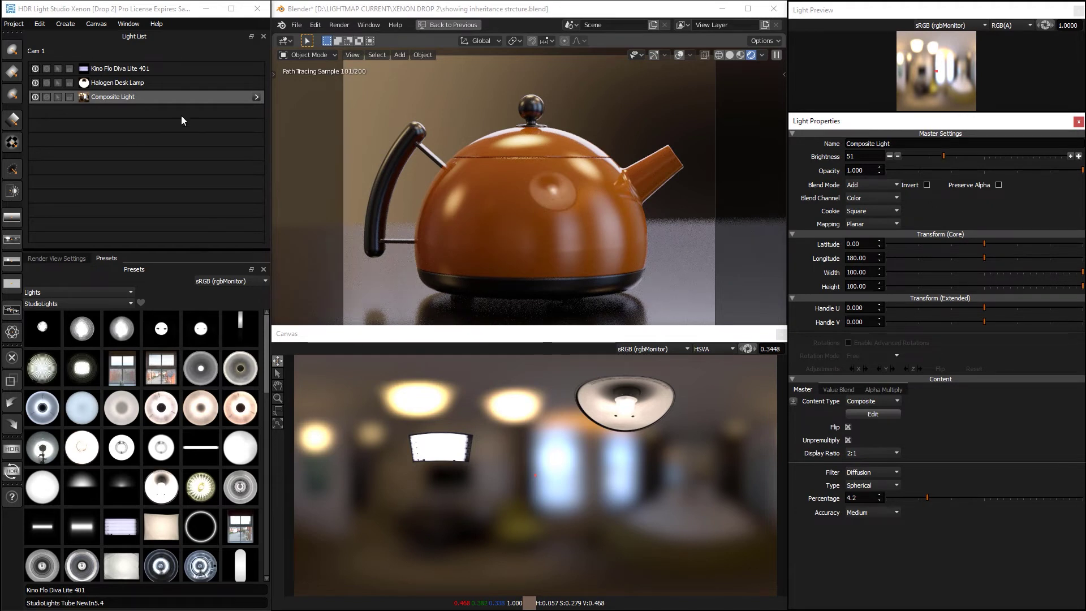
Select the Kino Flo Diva Lite 401 and Halogen Desk Lamp together and delete both.
{"action": "left_click", "coordinate": [171, 68]}
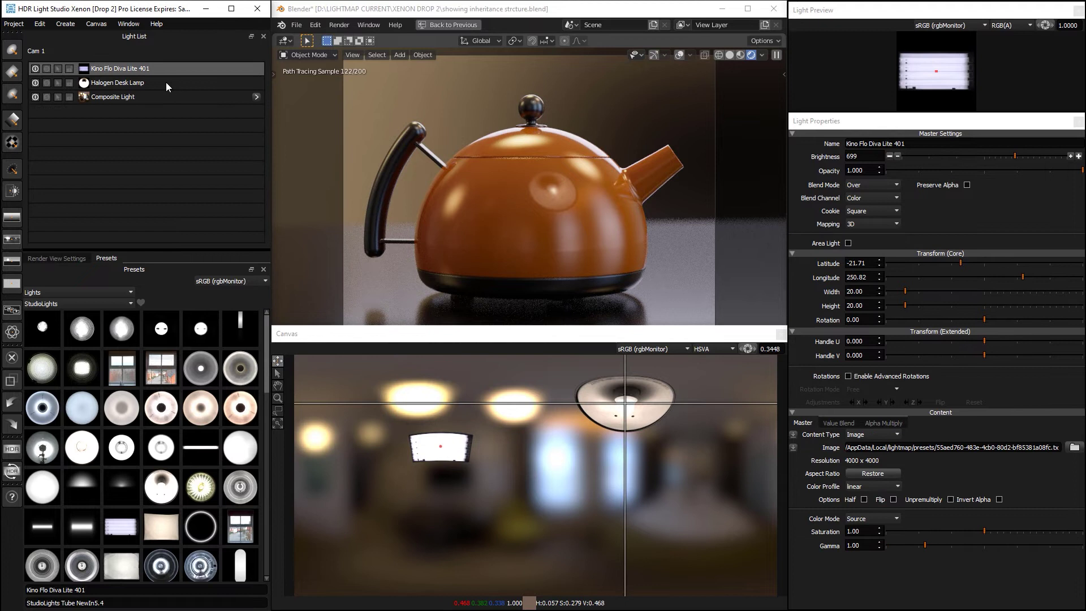
{"action": "left_click", "coordinate": [167, 83], "text": "ctrl"}
{"action": "right_click", "coordinate": [167, 84]}
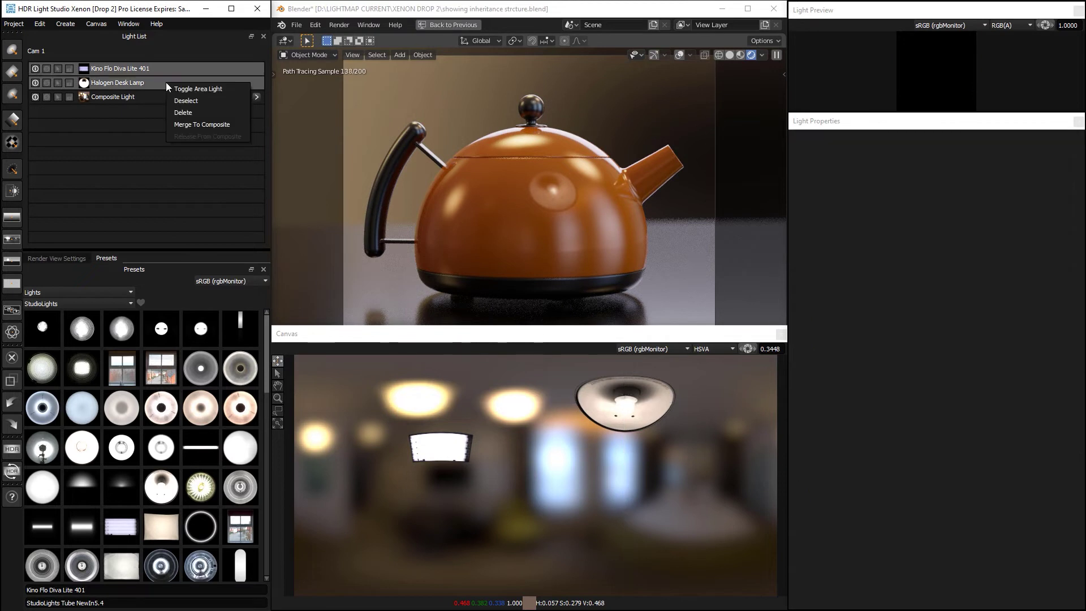
{"action": "left_click", "coordinate": [184, 112]}
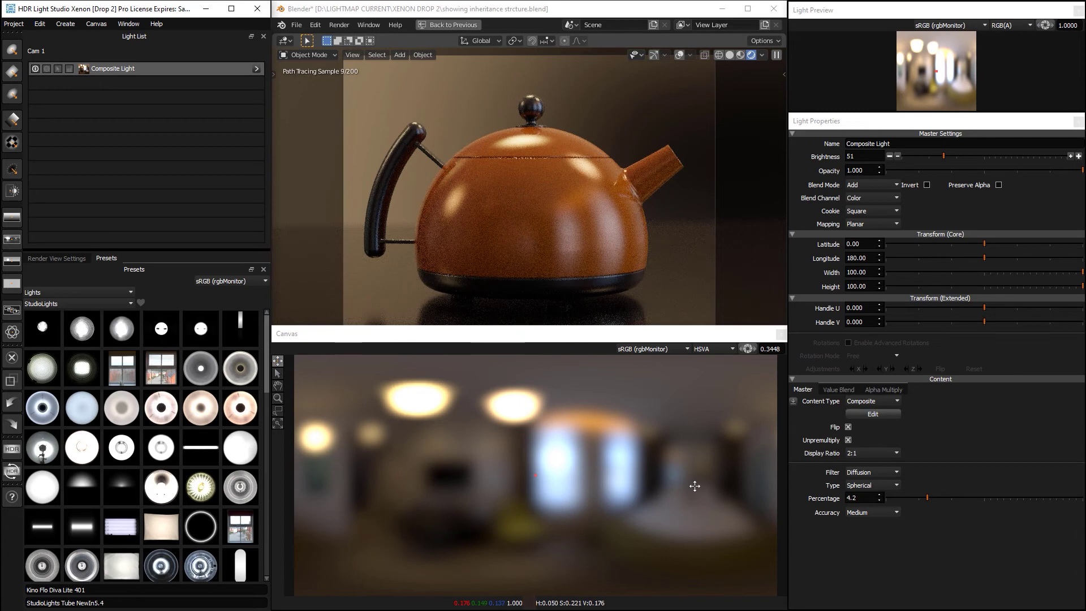
Inside the composite, place a Fluorescent Single Bulb near the map's top at brightness 1297.
{"action": "left_click", "coordinate": [256, 68]}
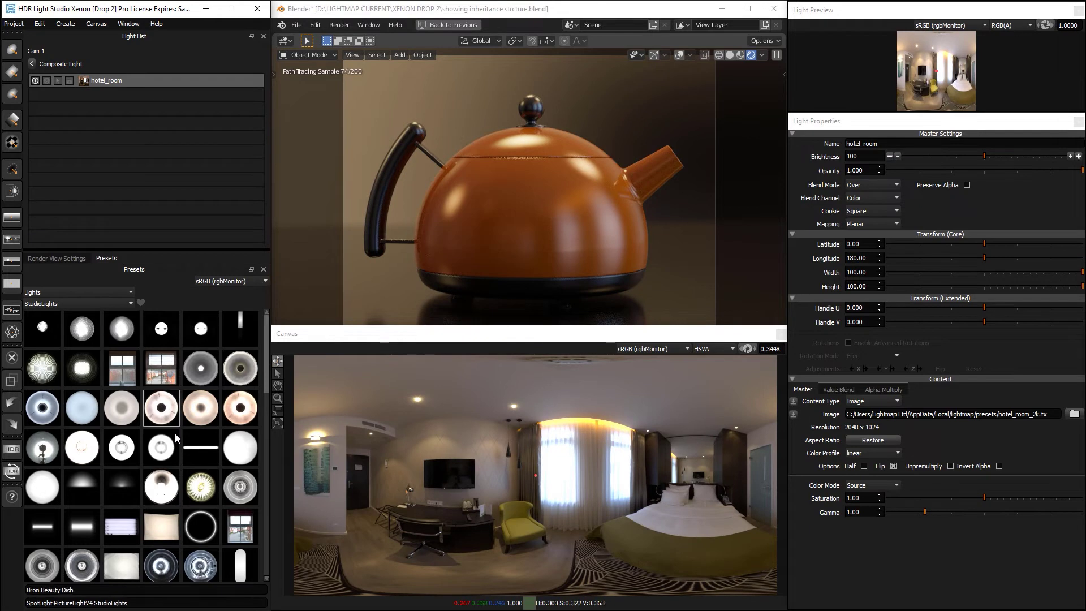
{"action": "left_click_drag", "start_coordinate": [240, 448], "coordinate": [416, 429]}
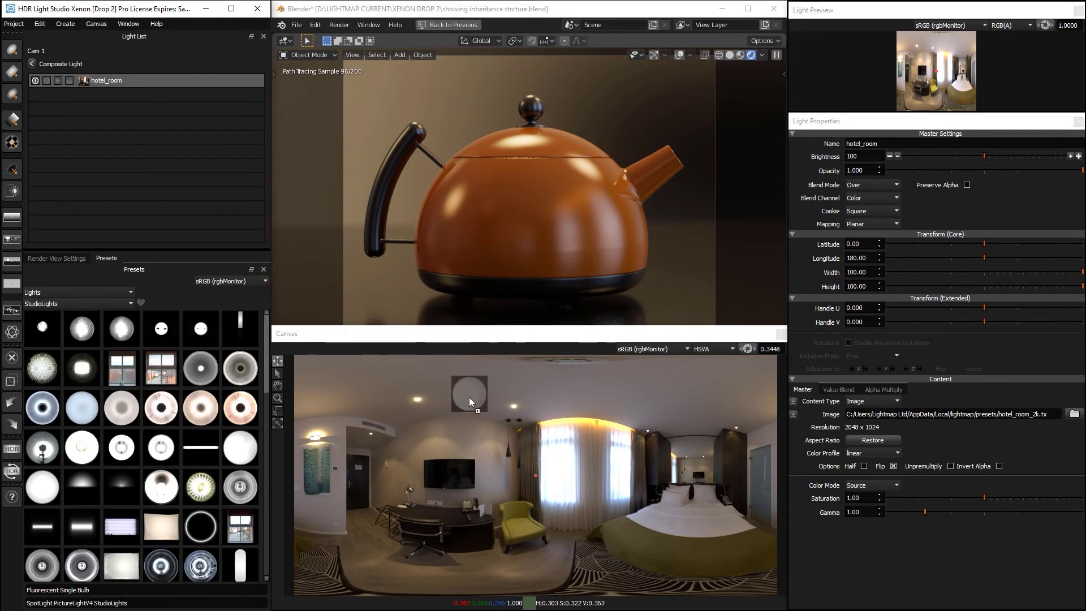
{"action": "left_click_drag", "start_coordinate": [470, 397], "coordinate": [473, 397]}
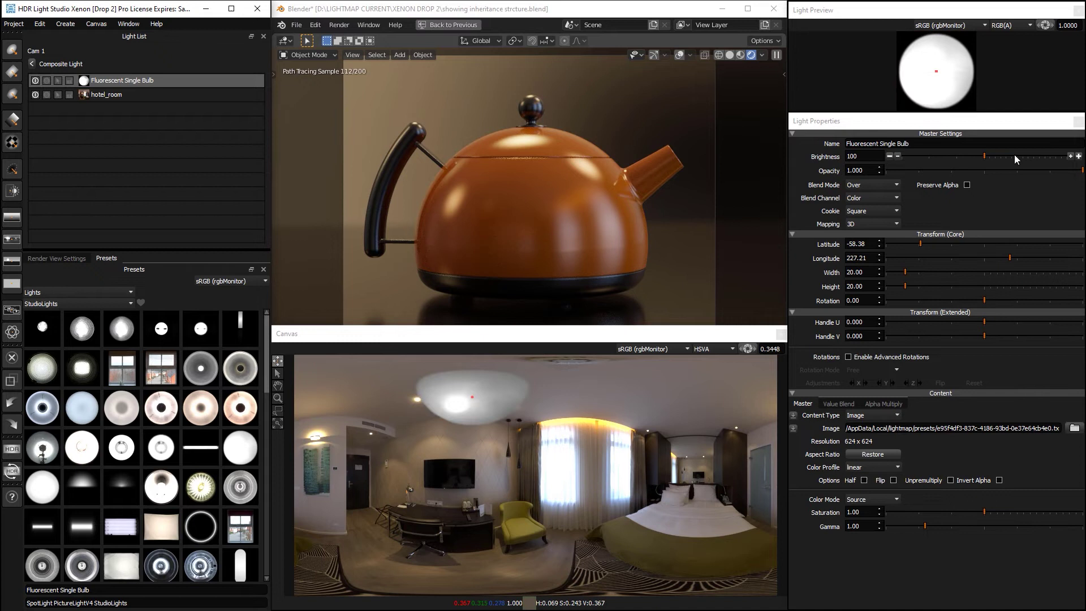
{"action": "left_click_drag", "start_coordinate": [1015, 154], "coordinate": [1036, 156]}
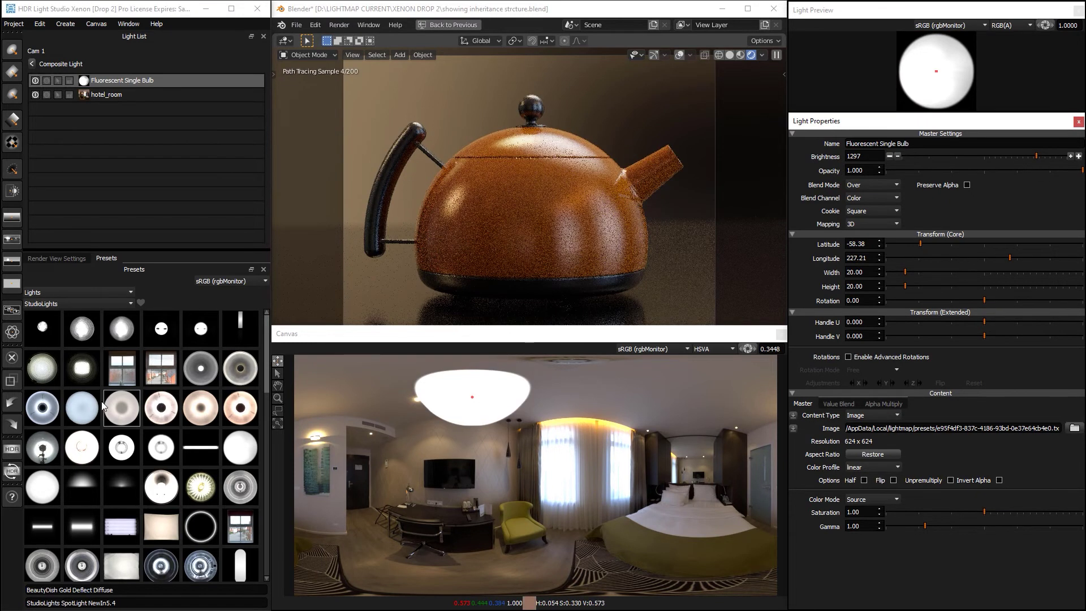
Add a Beauty Dish White Diffuser at brightness 529 with Flat colour mode.
{"action": "left_click_drag", "start_coordinate": [94, 419], "coordinate": [706, 396]}
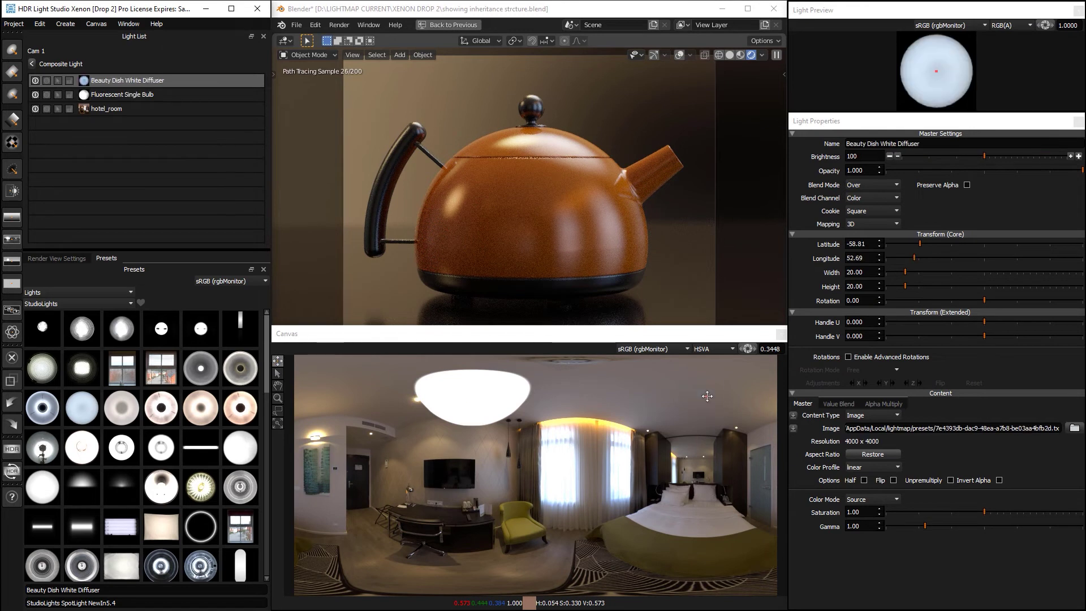
{"action": "left_click", "coordinate": [1003, 156]}
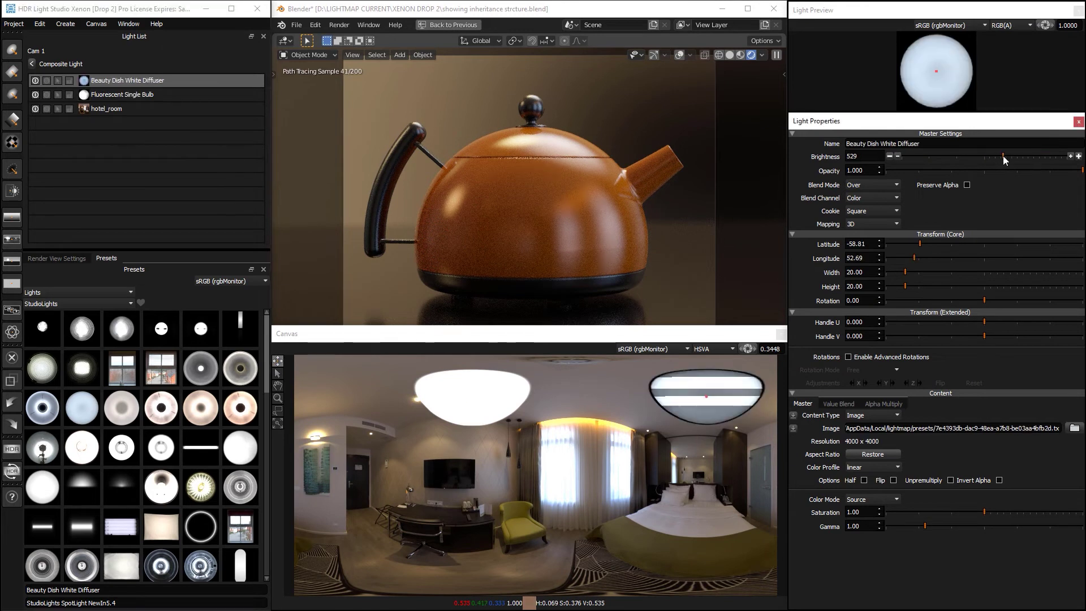
{"action": "left_click", "coordinate": [877, 497]}
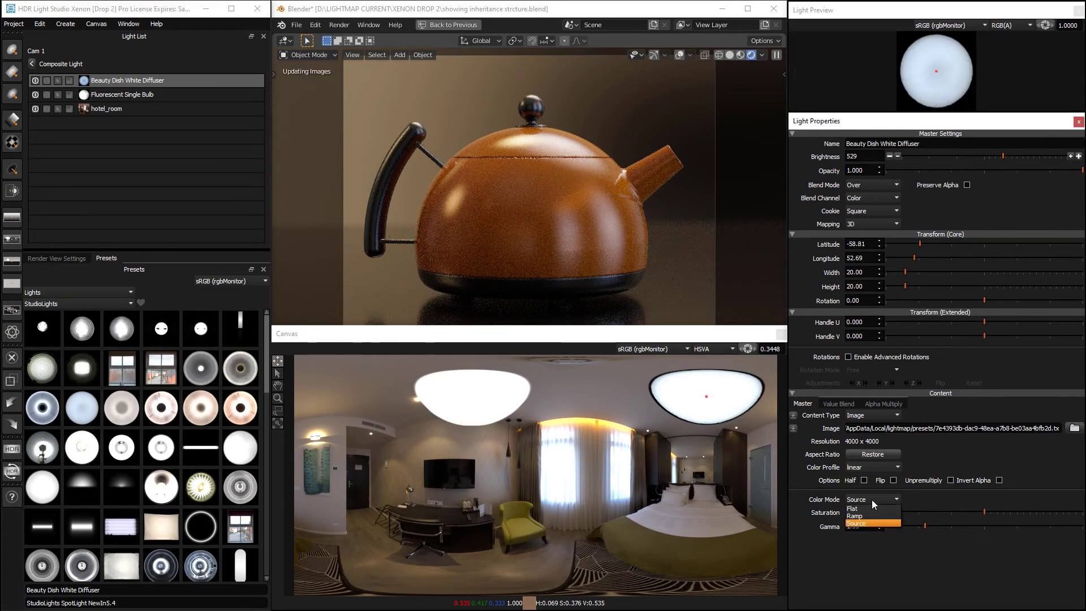
{"action": "left_click", "coordinate": [868, 507]}
Colour the Beauty Dish White Diffuser blue and raise its brightness to 790.
{"action": "left_click", "coordinate": [853, 512]}
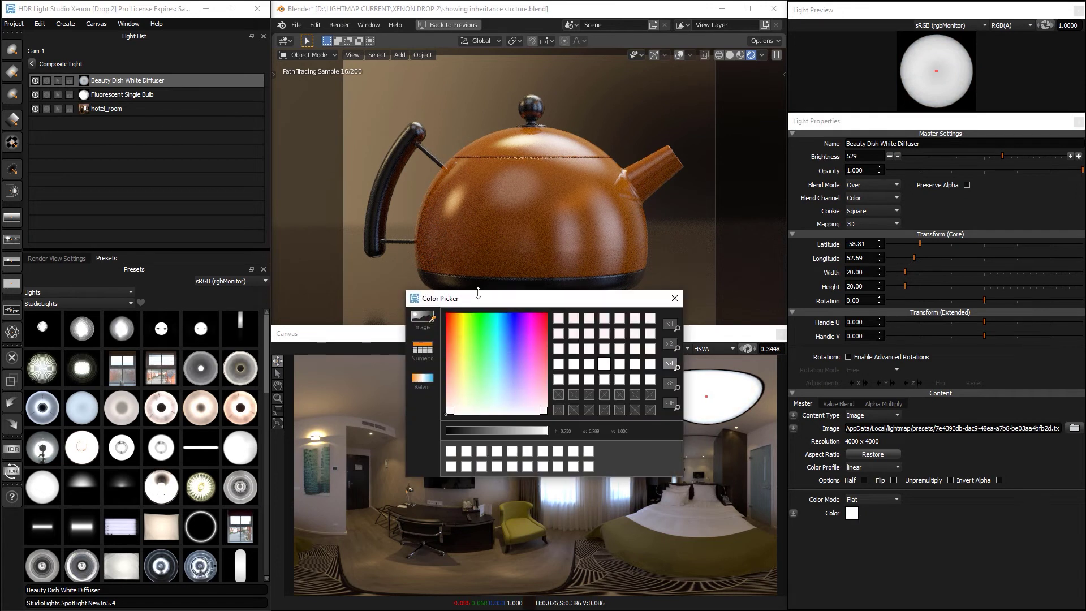
{"action": "left_click", "coordinate": [514, 329]}
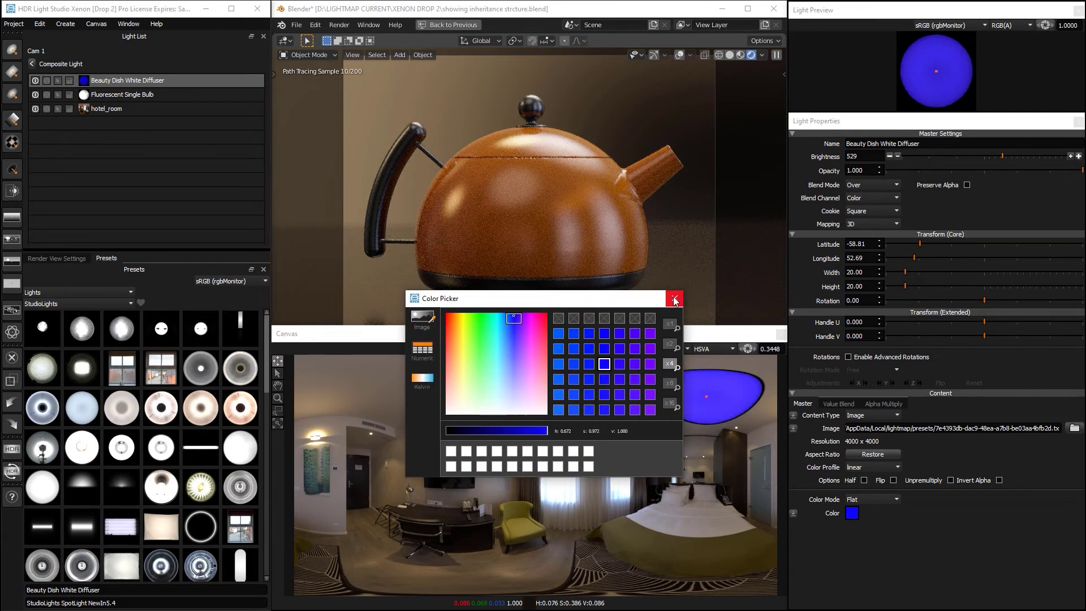
{"action": "left_click", "coordinate": [674, 298]}
{"action": "left_click_drag", "start_coordinate": [1002, 156], "coordinate": [1016, 156]}
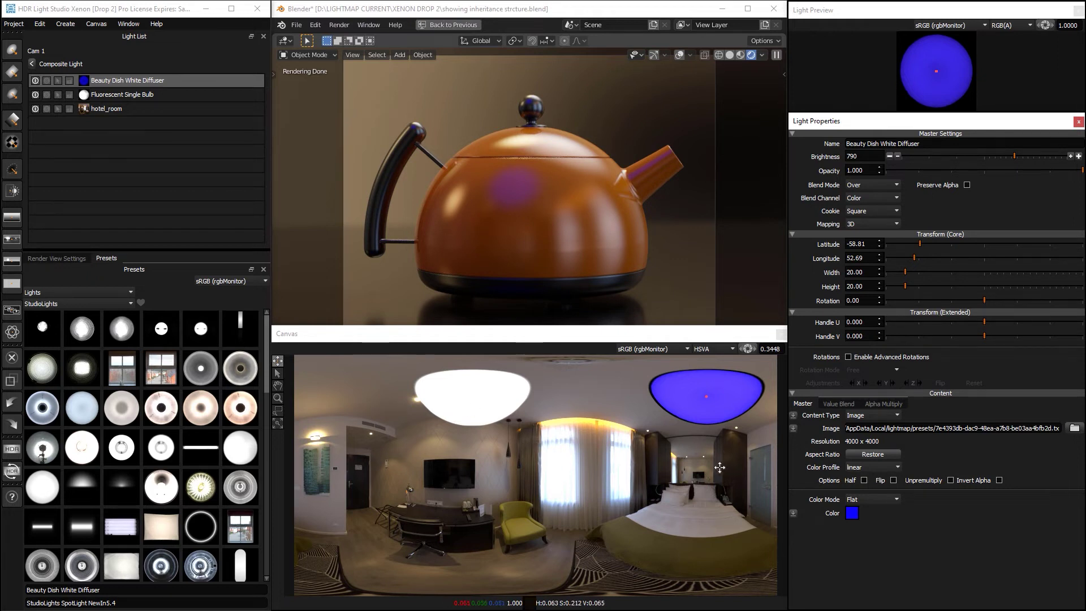
Go back to the top-level light list and select the Composite Light.
{"action": "left_click", "coordinate": [33, 64]}
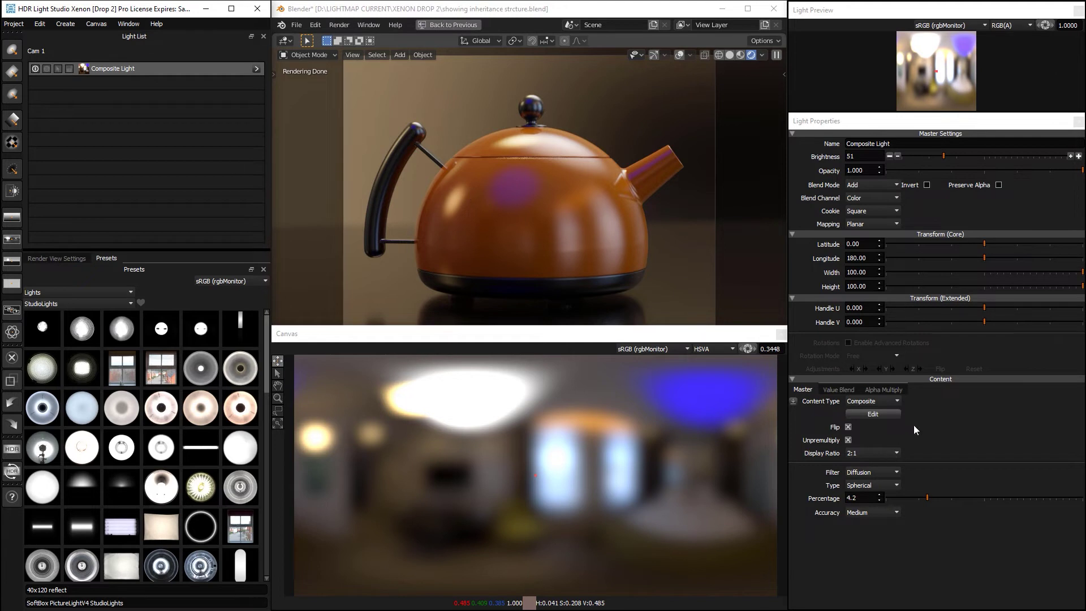
{"action": "left_click", "coordinate": [100, 72]}
Delete the hotel_room layer from inside the composite.
{"action": "left_click", "coordinate": [256, 68]}
{"action": "left_click", "coordinate": [134, 109]}
{"action": "right_click", "coordinate": [169, 108]}
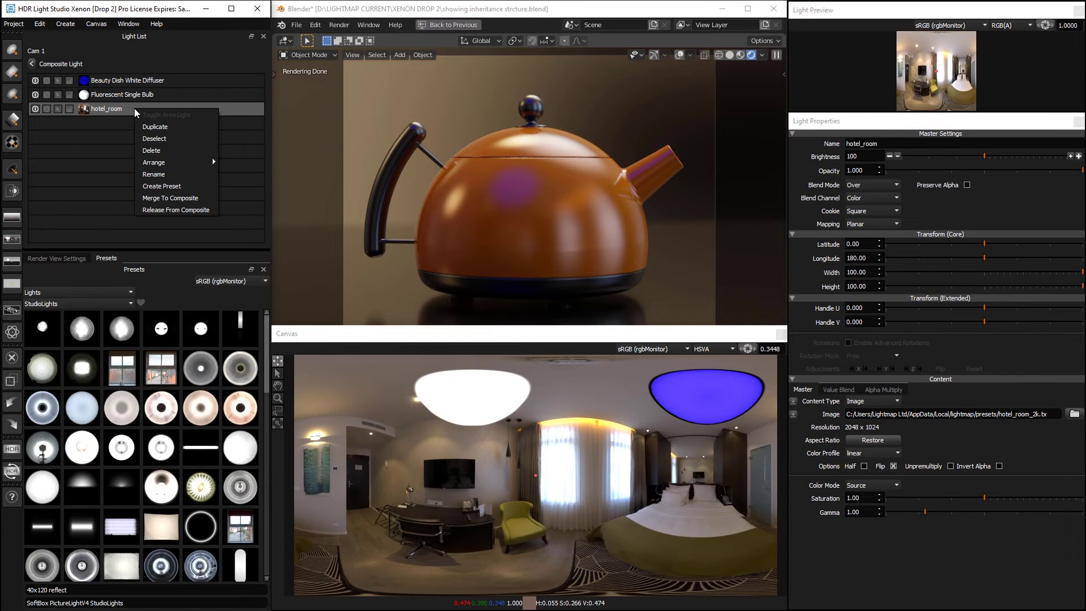
{"action": "left_click", "coordinate": [212, 158]}
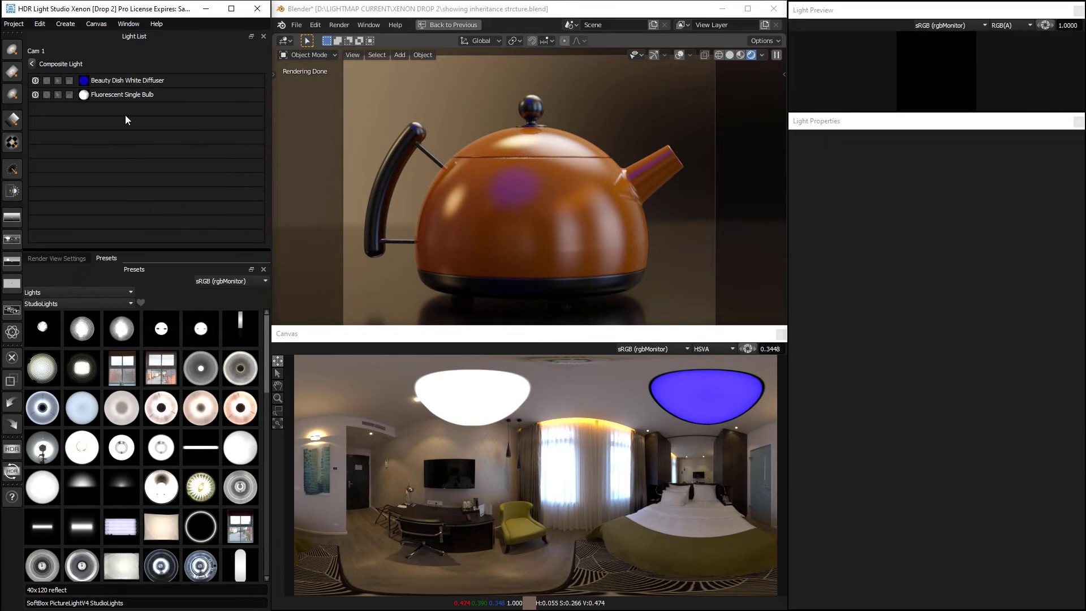
Switch the canvas to RGB(A) and add a Large Rect Softbox at brightness 1076.
{"action": "left_click", "coordinate": [714, 351]}
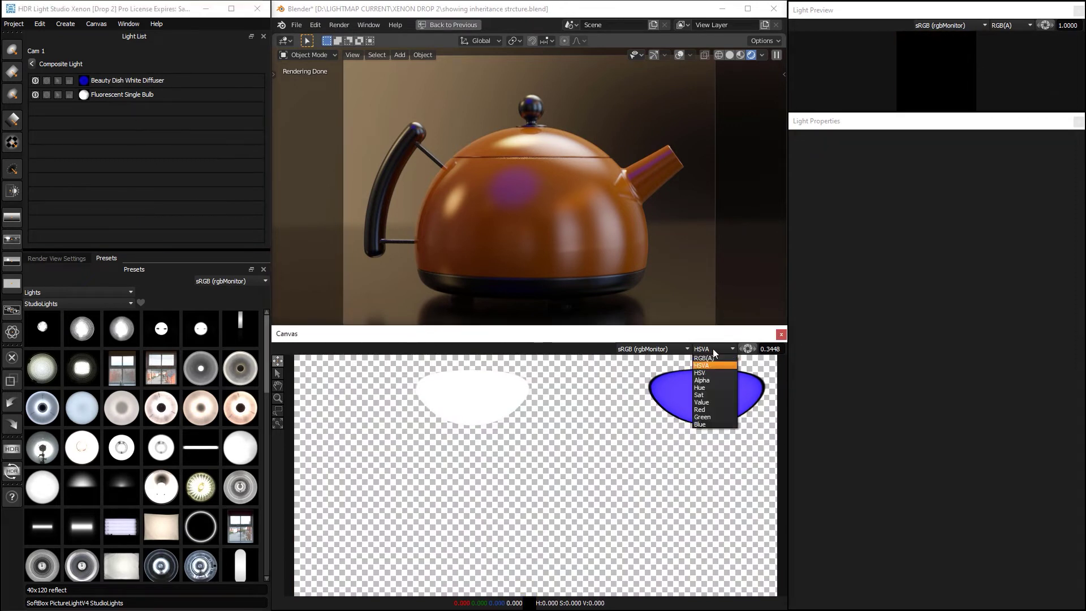
{"action": "left_click", "coordinate": [705, 358]}
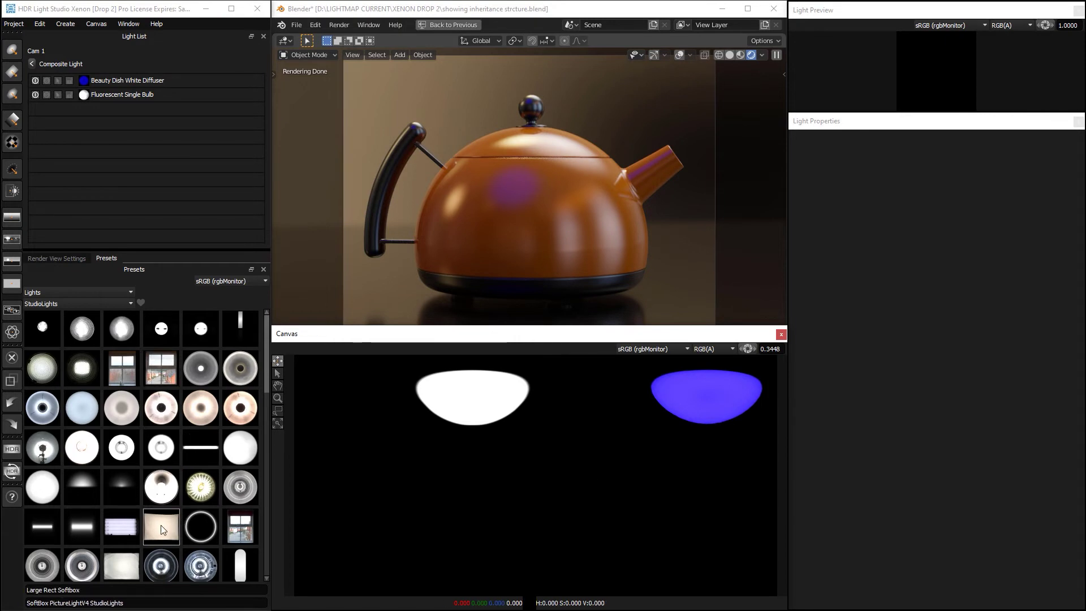
{"action": "left_click_drag", "start_coordinate": [160, 525], "coordinate": [580, 459]}
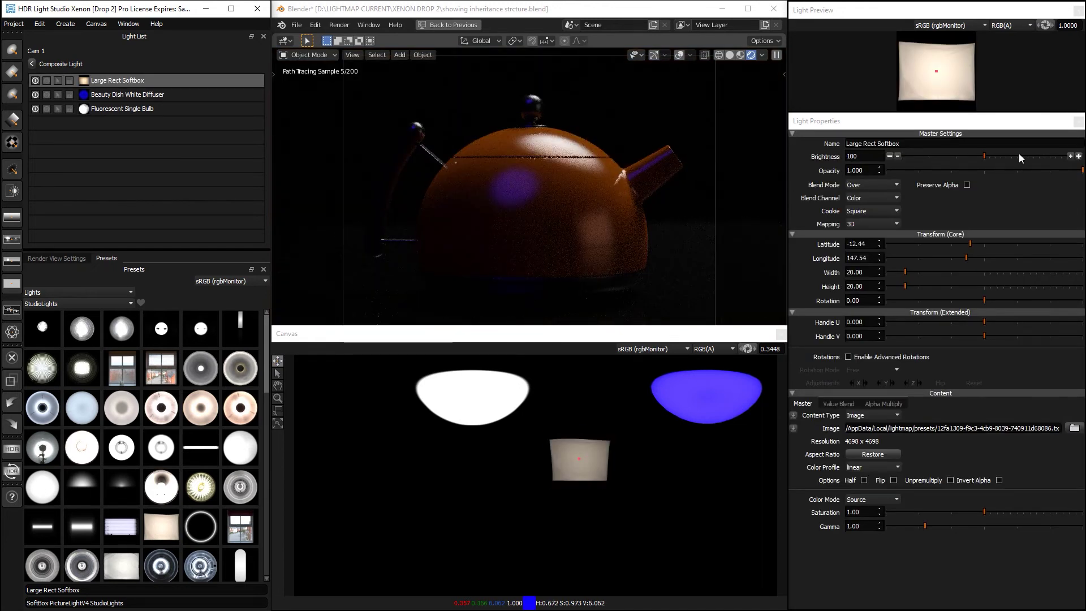
{"action": "left_click", "coordinate": [1024, 155]}
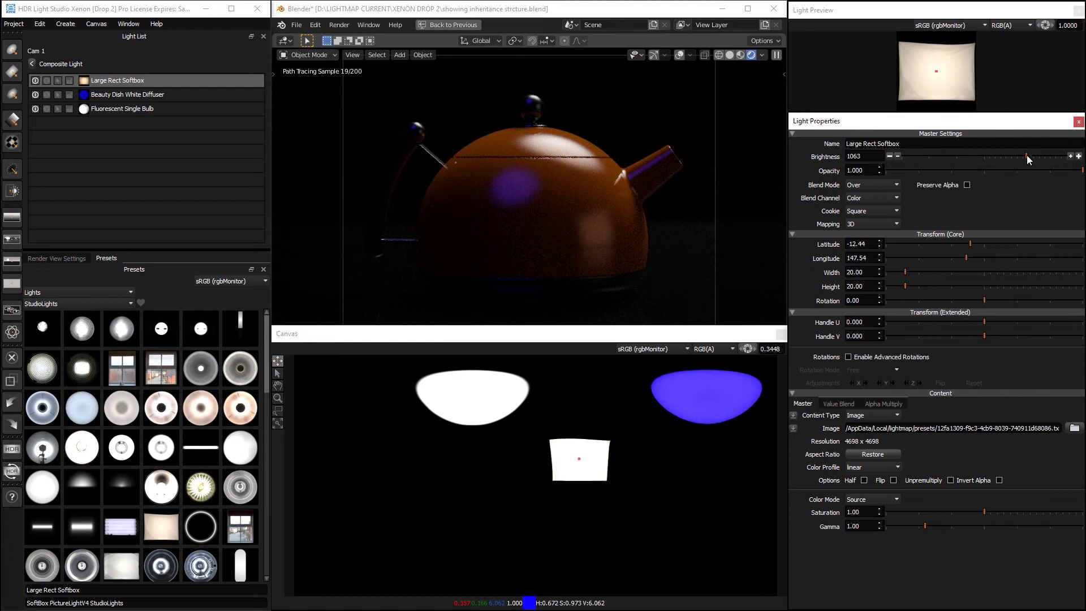
{"action": "left_click", "coordinate": [1027, 155]}
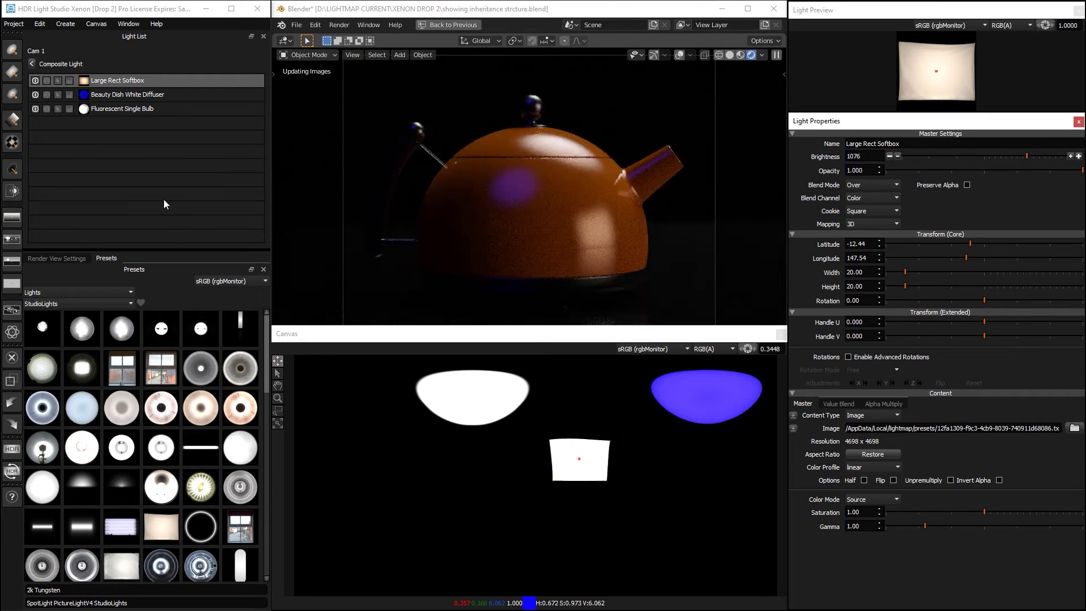
Duplicate the Large Rect Softbox and place the copy at the map's lower left.
{"action": "left_click", "coordinate": [39, 24]}
{"action": "left_click", "coordinate": [57, 65]}
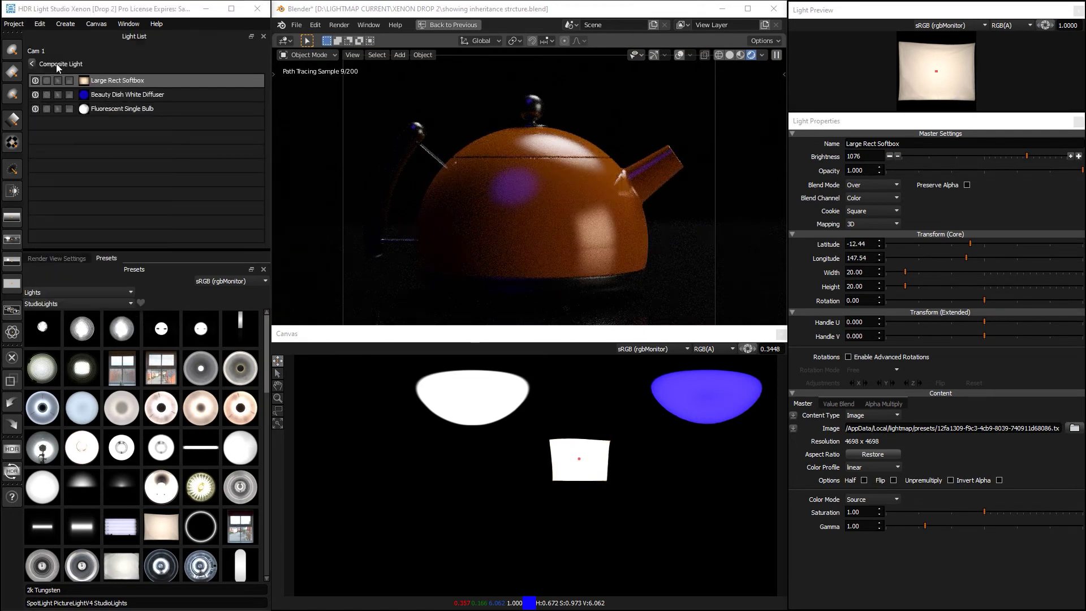
{"action": "left_click", "coordinate": [355, 474]}
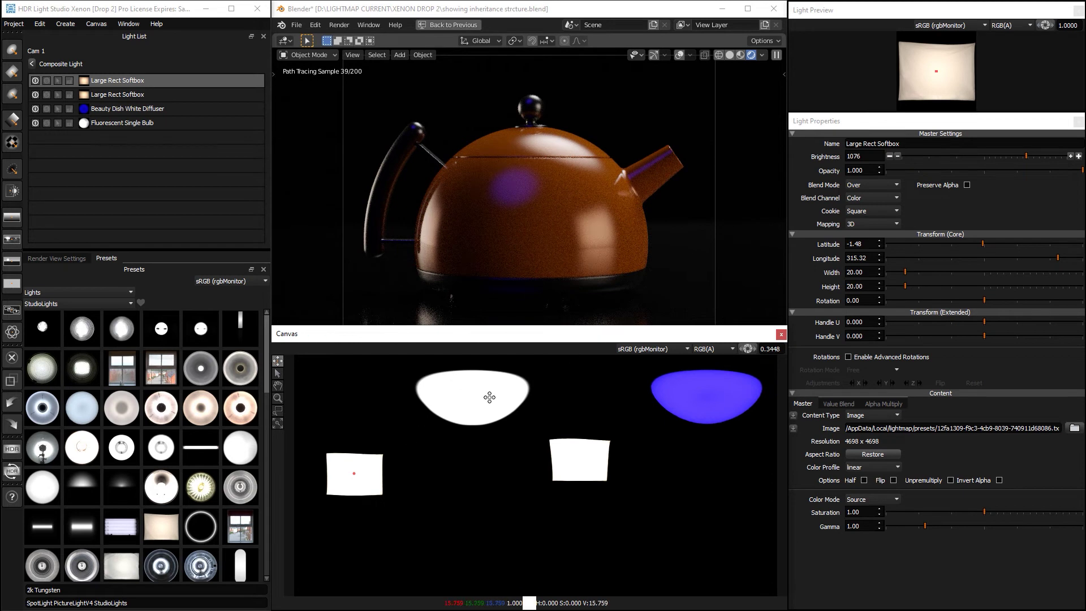
Return to the Composite Light and raise its diffusion through 5.6 and 7.4 to 17.8 percent.
{"action": "left_click", "coordinate": [32, 64]}
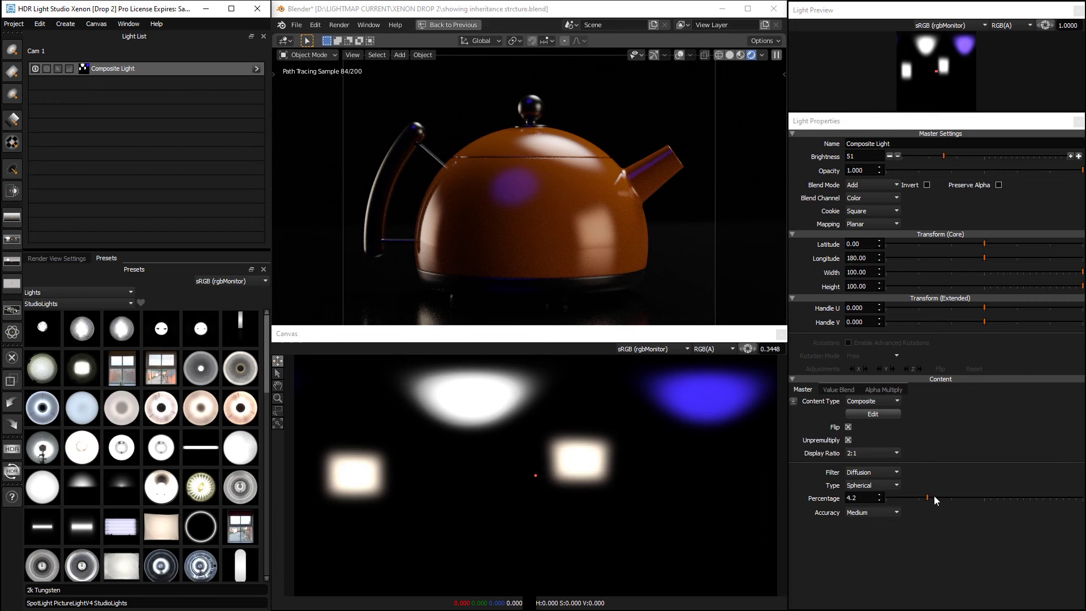
{"action": "left_click_drag", "start_coordinate": [942, 497], "coordinate": [956, 496]}
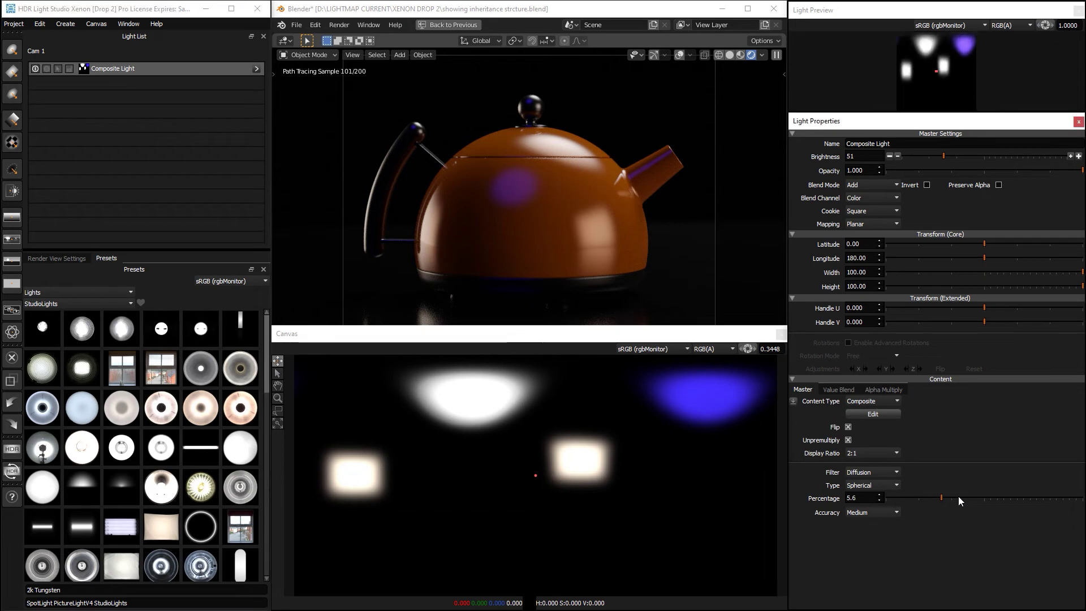
{"action": "left_click", "coordinate": [959, 497]}
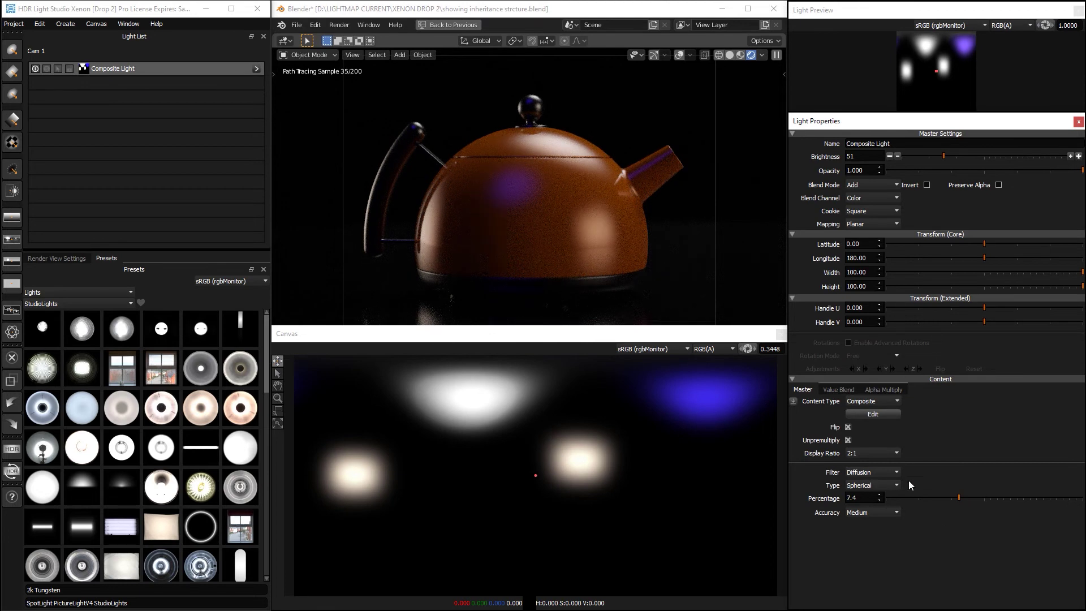
{"action": "left_click", "coordinate": [992, 497]}
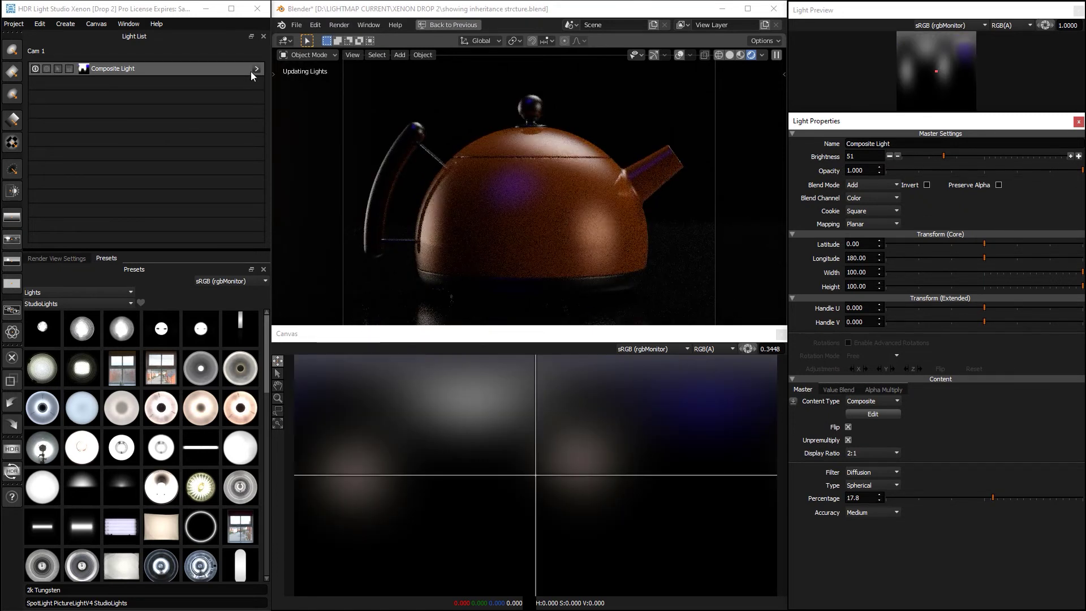
Bring the diffusion back down, settle it at 9.0 percent, and view the composite's four layers.
{"action": "left_click", "coordinate": [966, 499]}
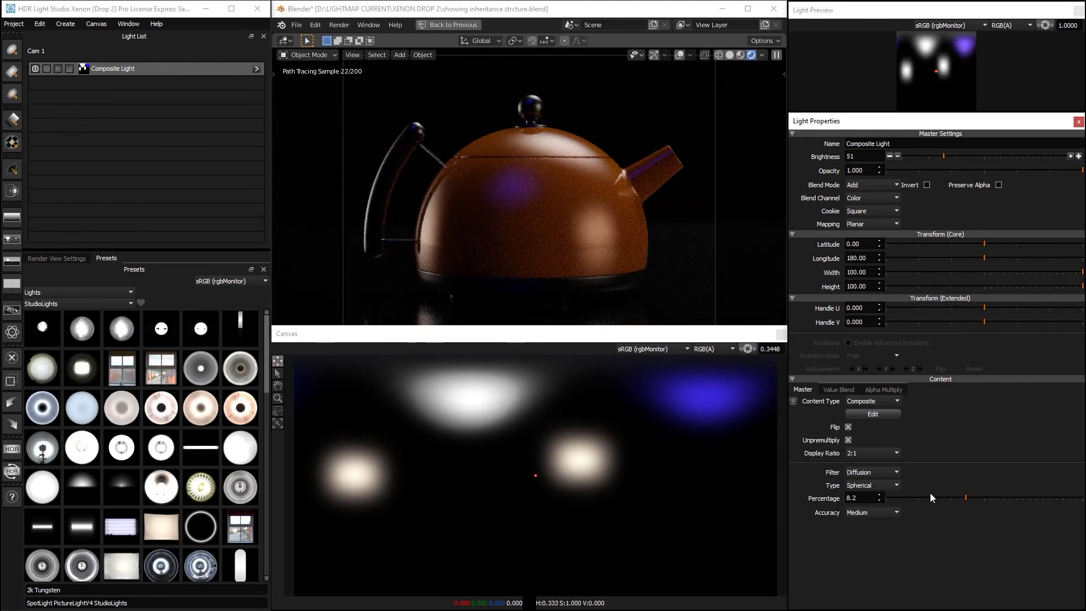
{"action": "left_click_drag", "start_coordinate": [923, 498], "coordinate": [899, 498]}
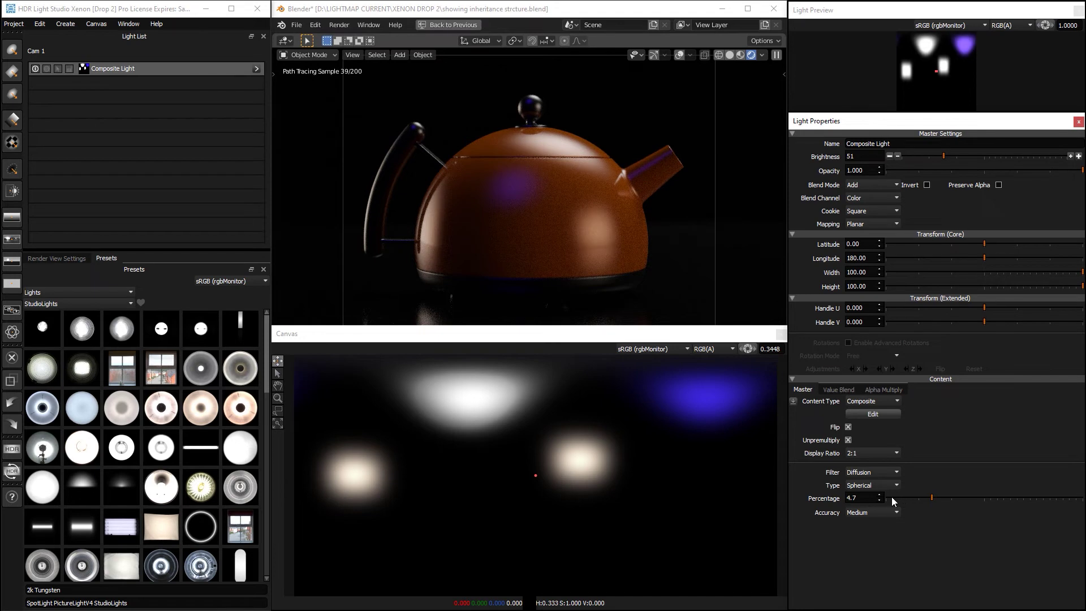
{"action": "left_click", "coordinate": [891, 497]}
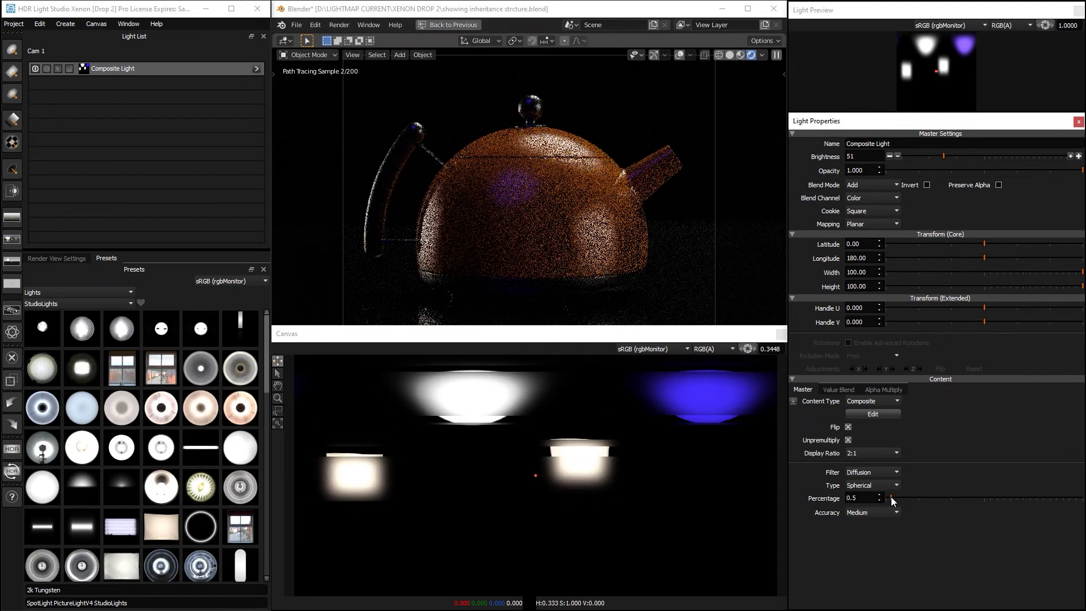
{"action": "left_click", "coordinate": [975, 498]}
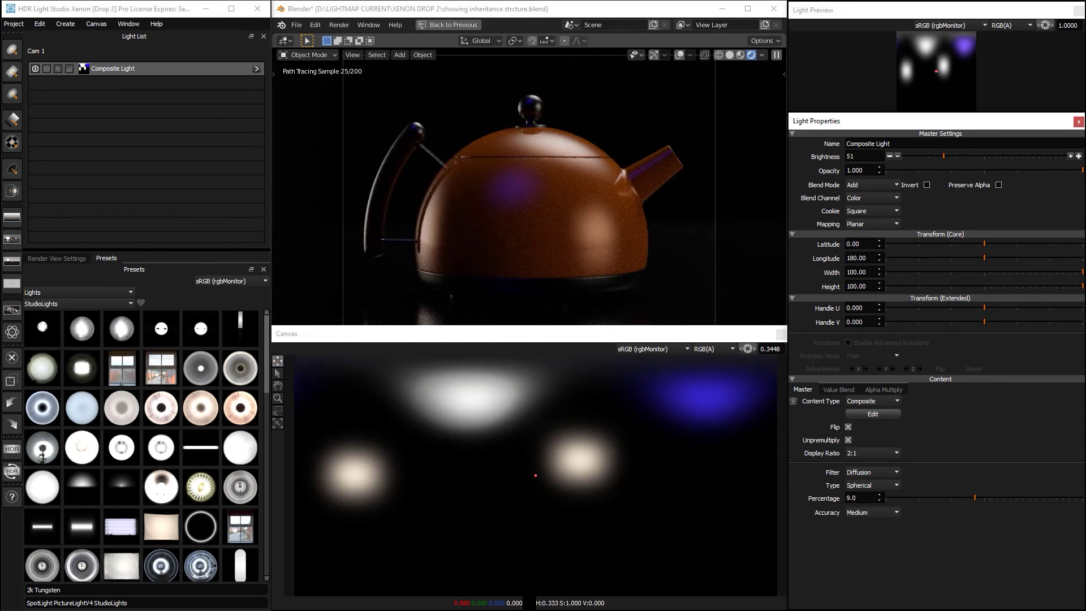
{"action": "left_click", "coordinate": [256, 68]}
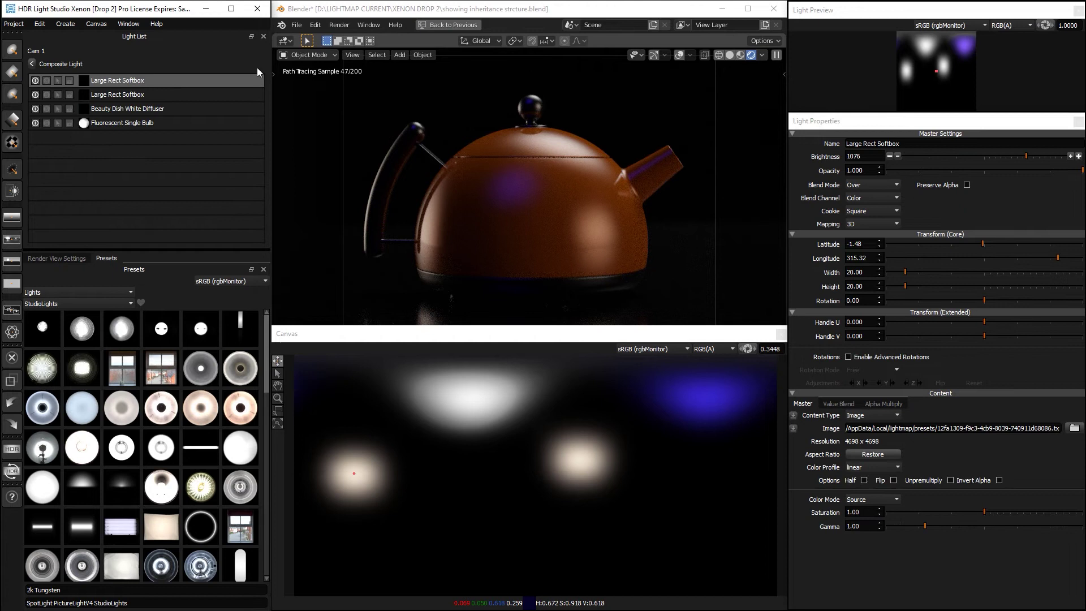
From the top-level light list, delete the Composite Light along with its sub-lights.
{"action": "left_click", "coordinate": [32, 64]}
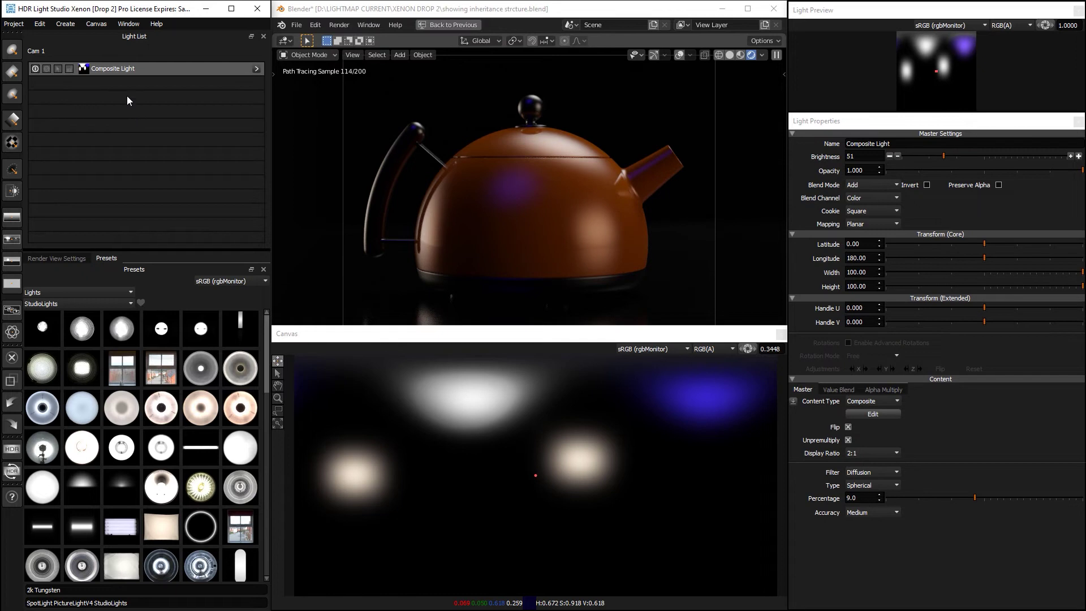
{"action": "right_click", "coordinate": [127, 69]}
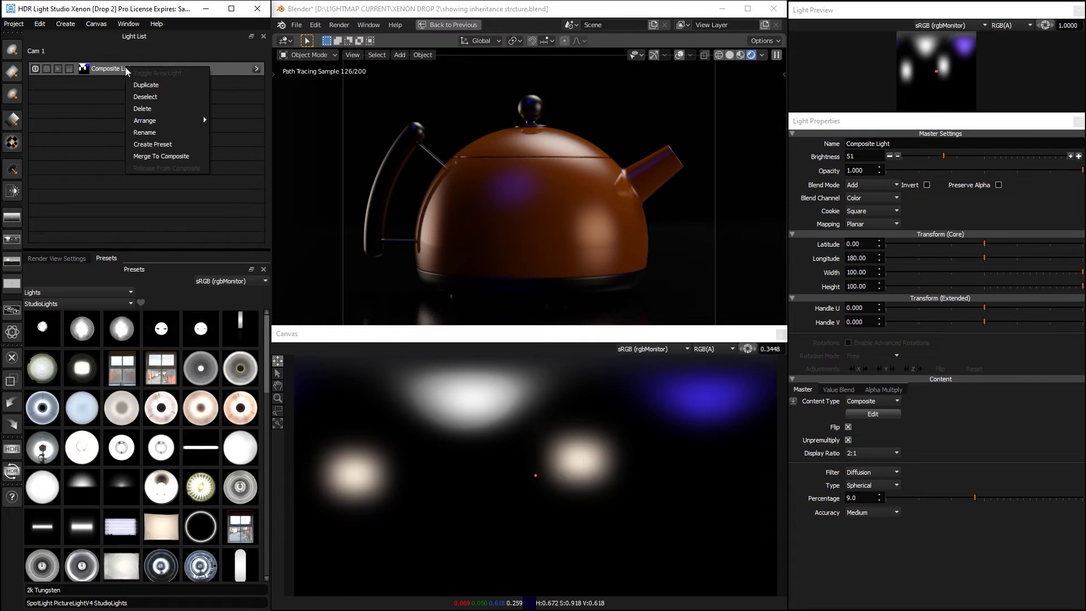
{"action": "left_click", "coordinate": [149, 109]}
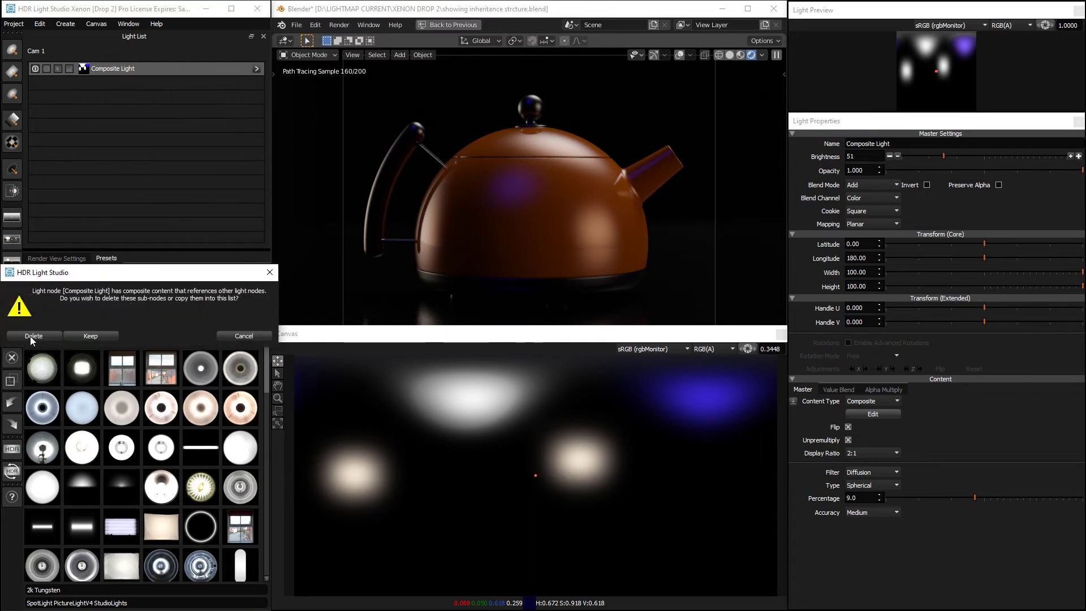
{"action": "left_click", "coordinate": [30, 336]}
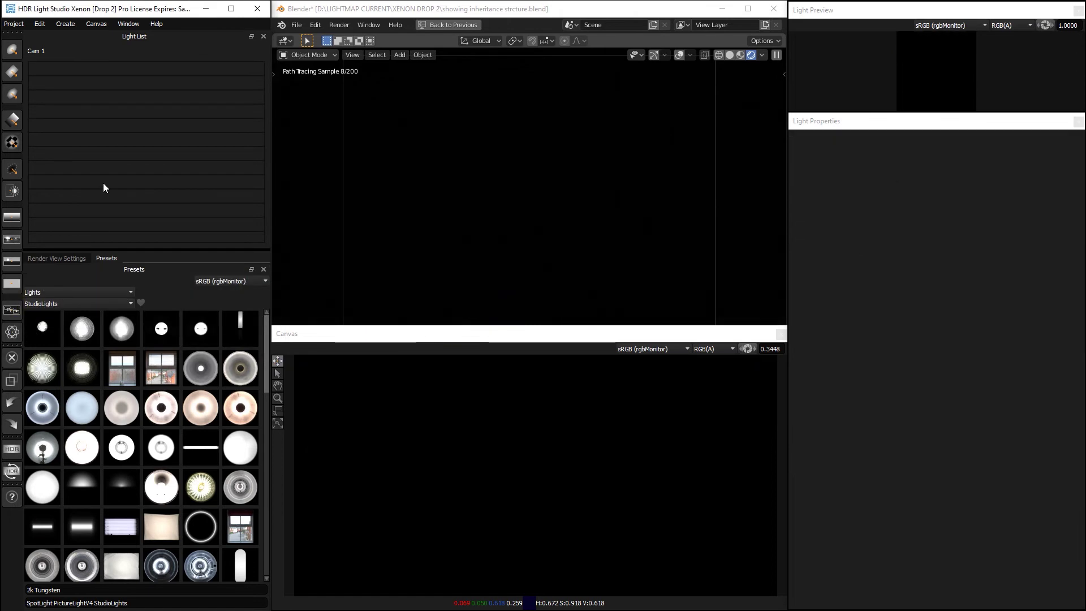
Add the goegap desert HDRI from the HDRIHAVEN_Ext presets as the light.
{"action": "left_click", "coordinate": [81, 302]}
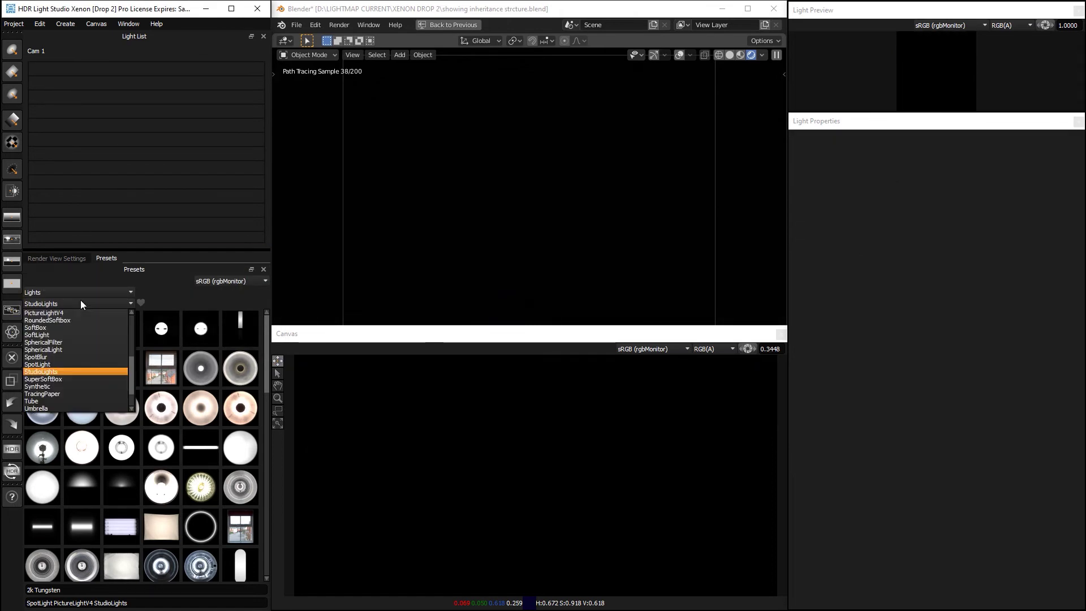
{"action": "scroll", "coordinate": [130, 318], "scroll_direction": "up", "scroll_amount": 5}
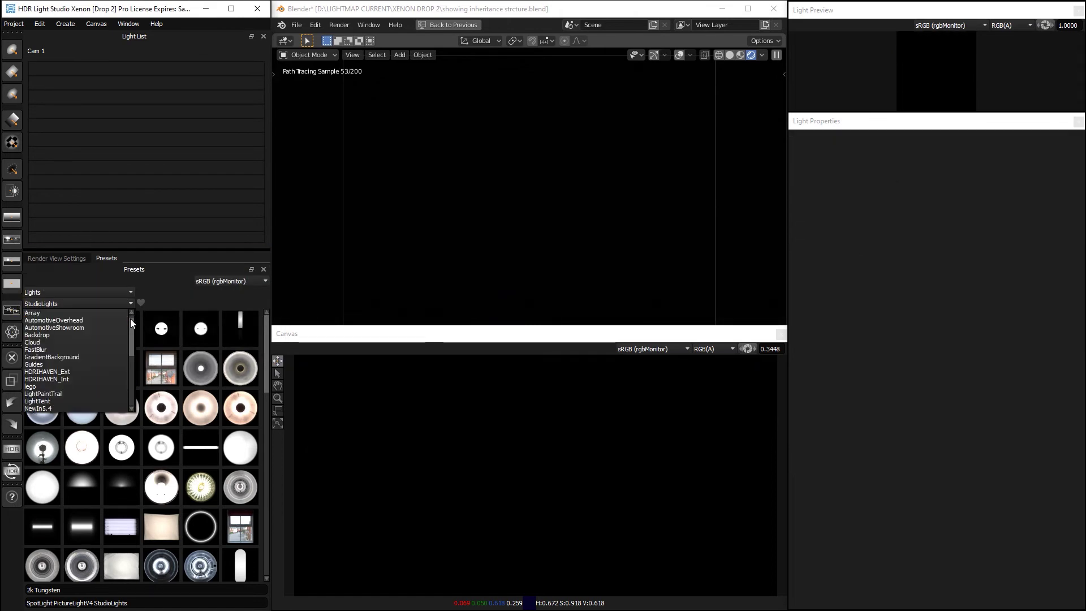
{"action": "left_click", "coordinate": [72, 372]}
{"action": "left_click", "coordinate": [160, 564]}
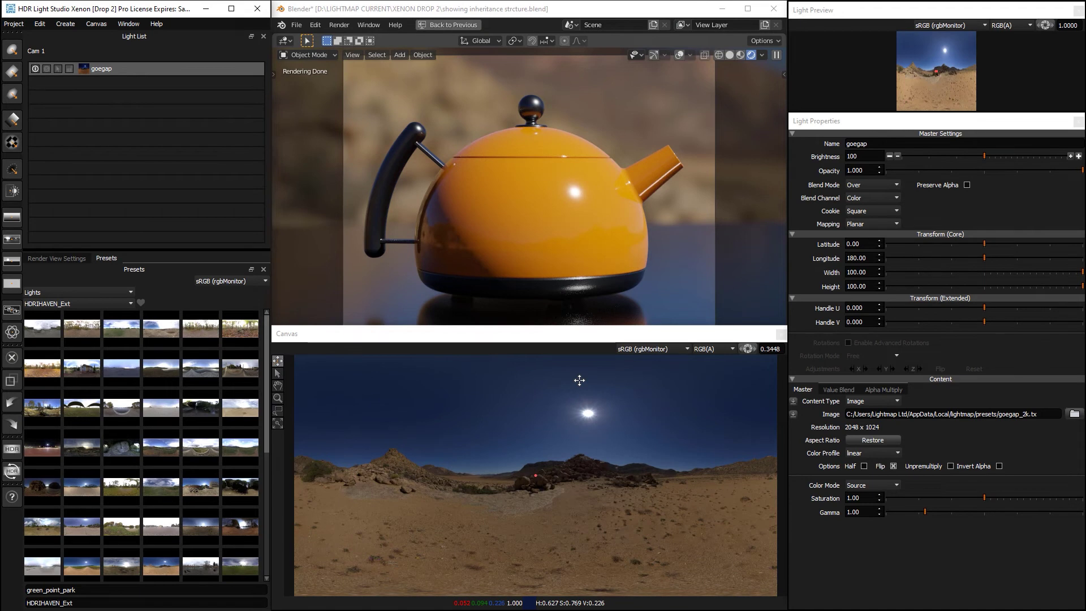
Duplicate the goegap light keeping the name goegap, then reselect the first copy.
{"action": "left_click", "coordinate": [95, 69]}
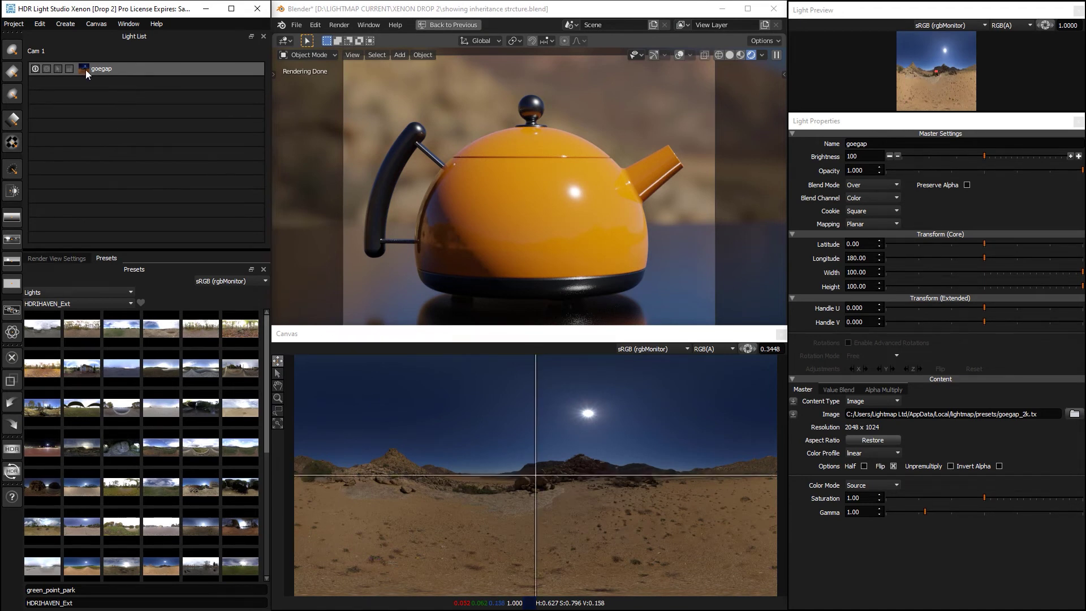
{"action": "right_click", "coordinate": [151, 69]}
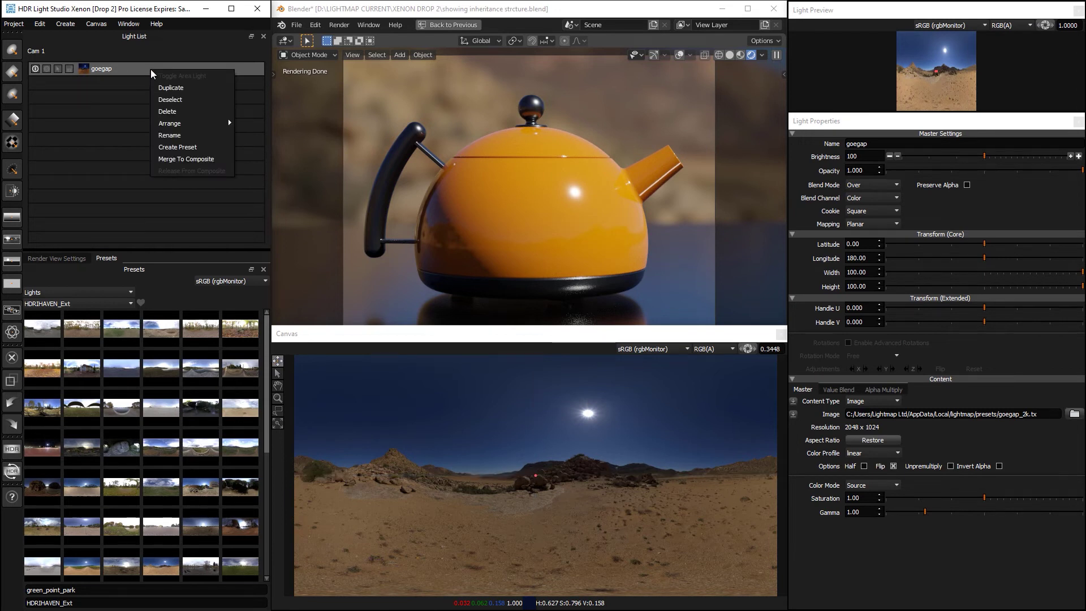
{"action": "left_click", "coordinate": [171, 88]}
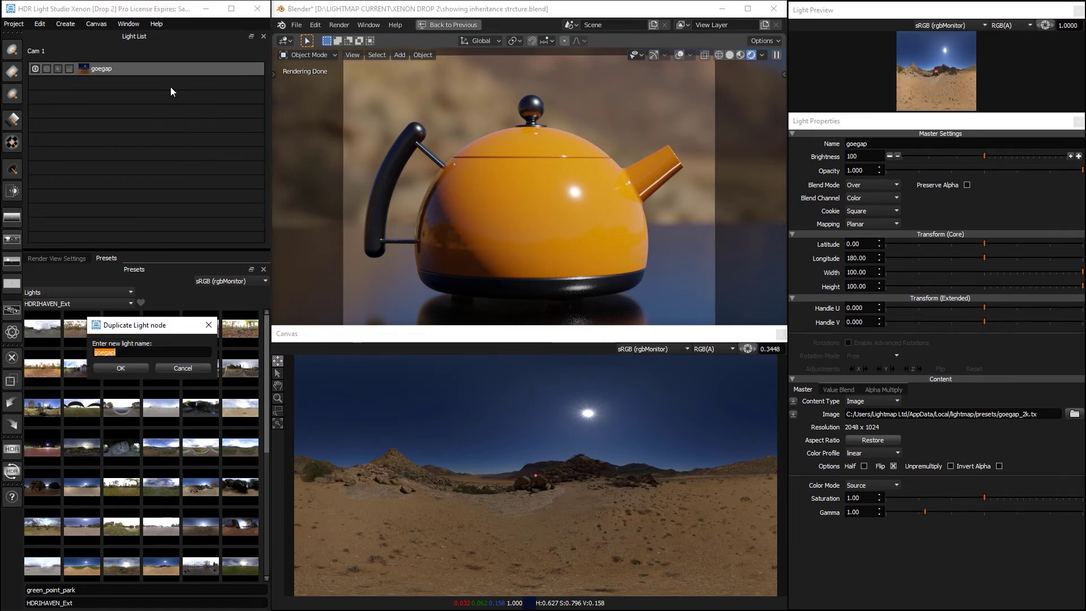
{"action": "left_click", "coordinate": [138, 367]}
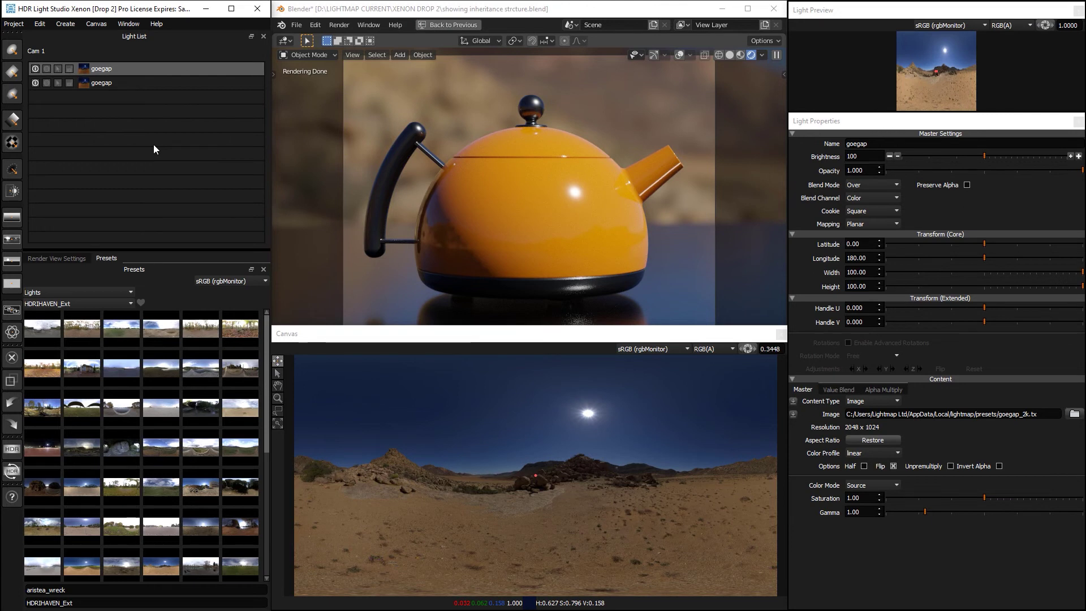
{"action": "left_click", "coordinate": [139, 83]}
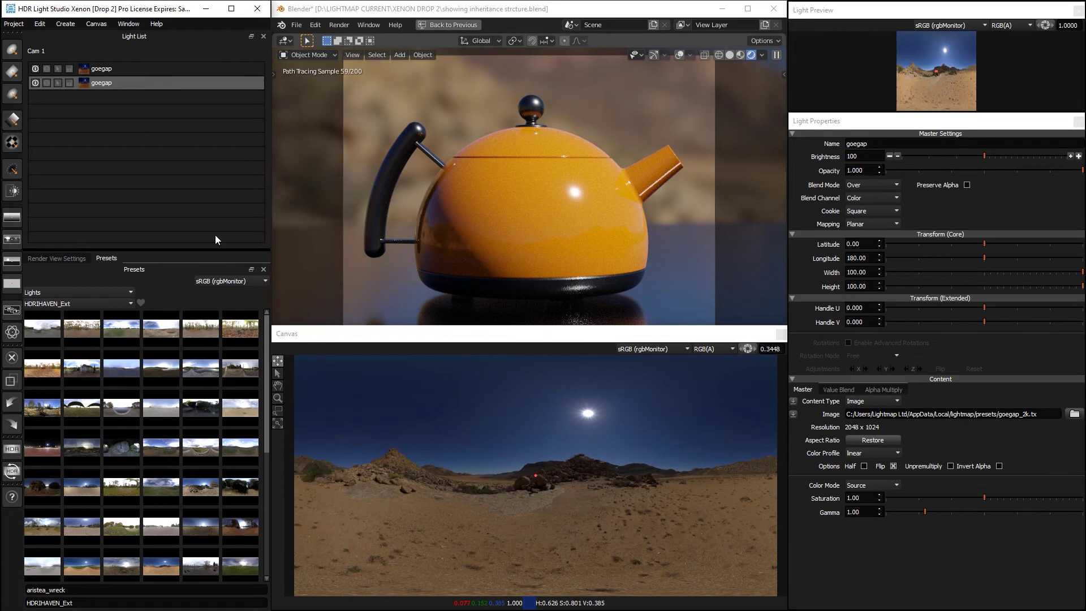
{"action": "left_click", "coordinate": [149, 68]}
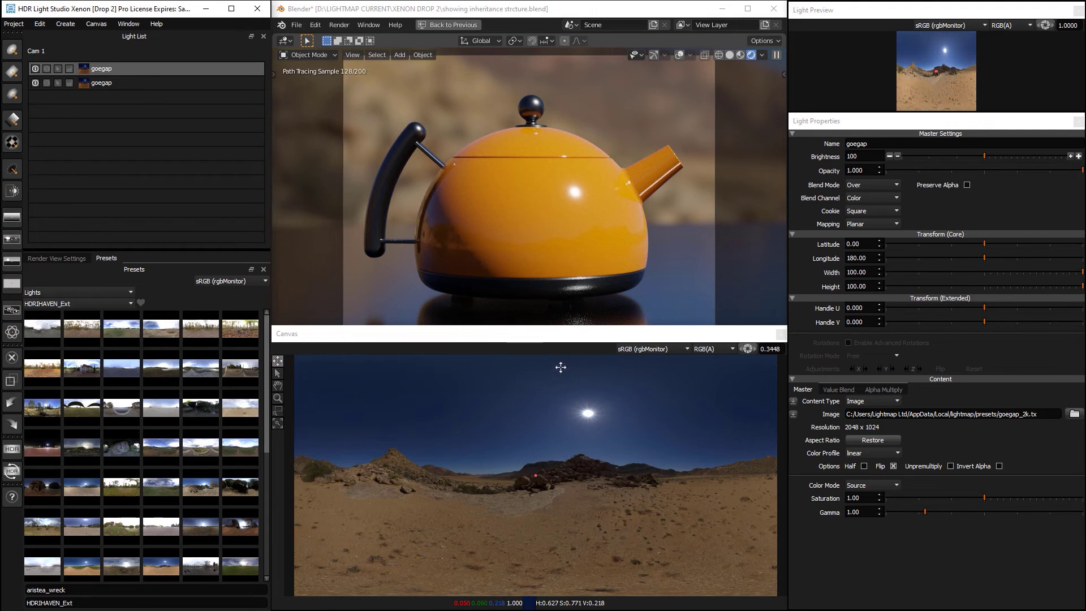
Merge the first goegap light into a new Composite Light.
{"action": "left_click", "coordinate": [136, 69]}
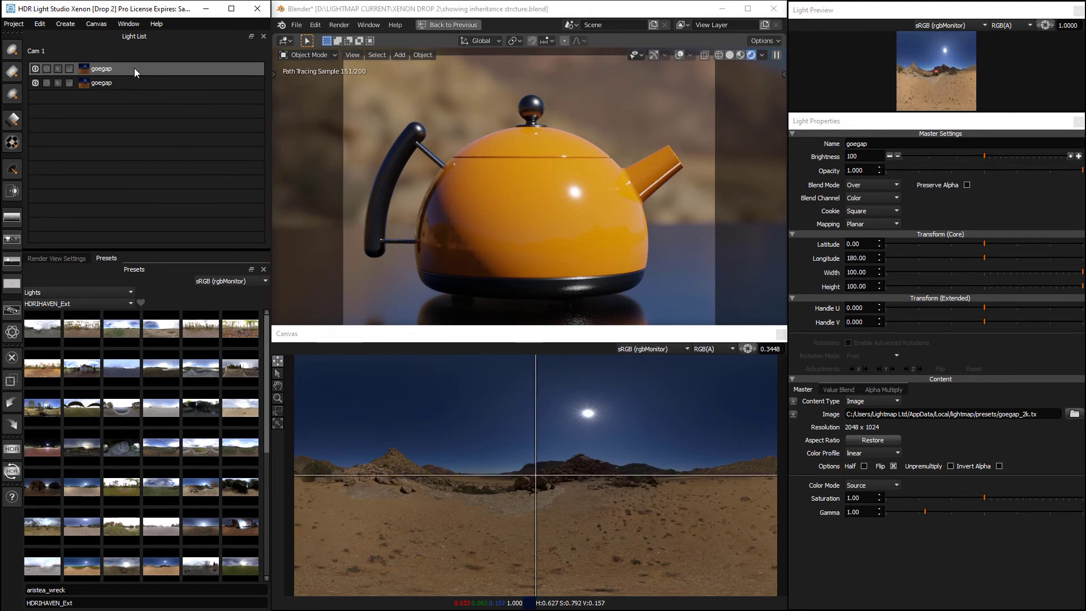
{"action": "right_click", "coordinate": [134, 68]}
{"action": "left_click", "coordinate": [178, 156]}
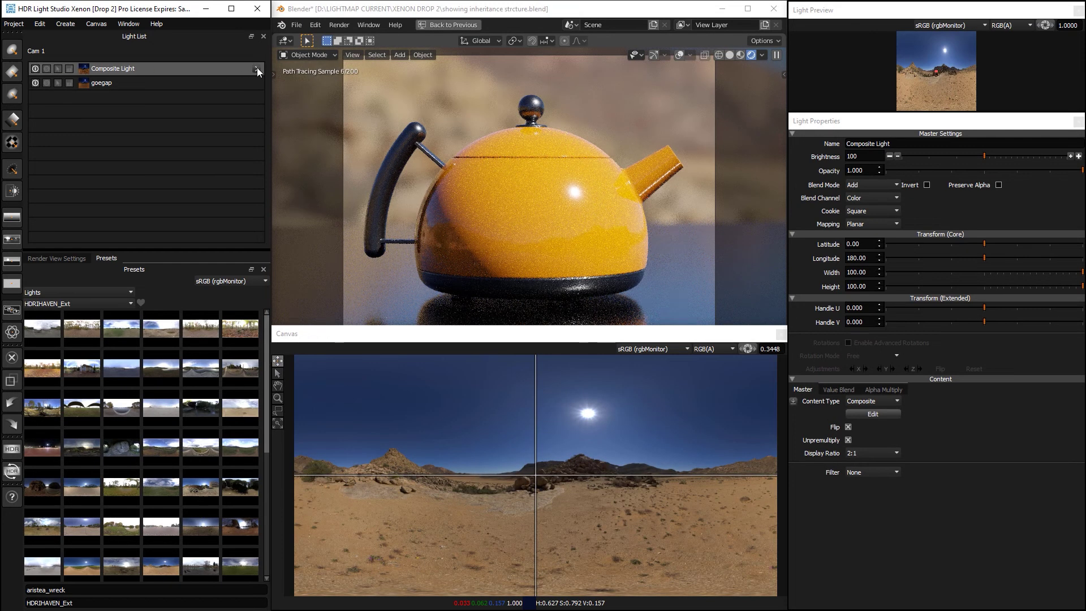
Inside that composite, merge the inner goegap light into its own nested Composite Light.
{"action": "left_click", "coordinate": [257, 68]}
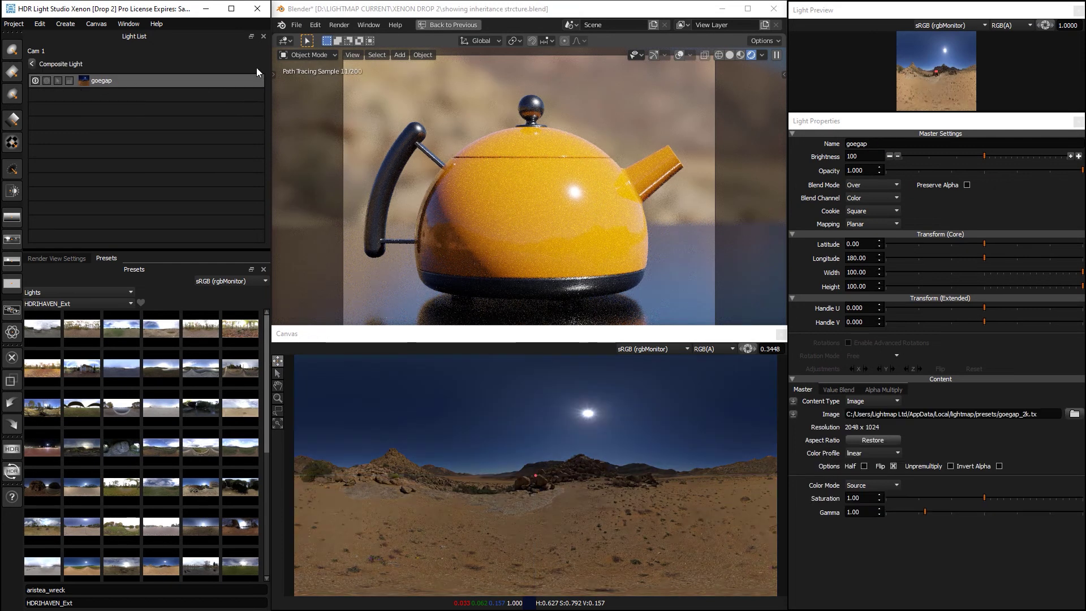
{"action": "left_click", "coordinate": [176, 80]}
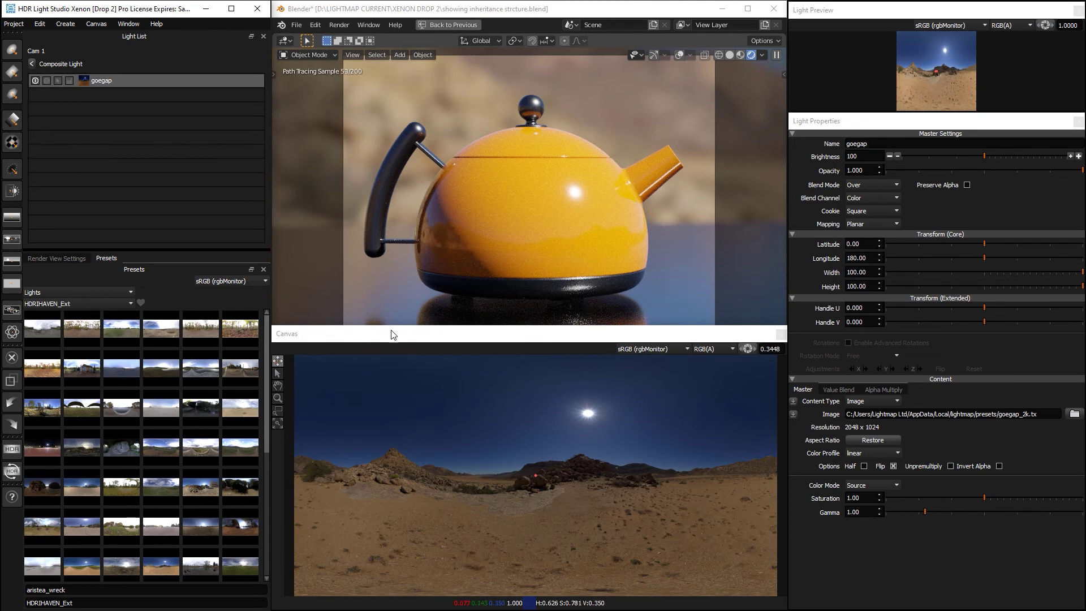
{"action": "mouse_move", "coordinate": [81, 82]}
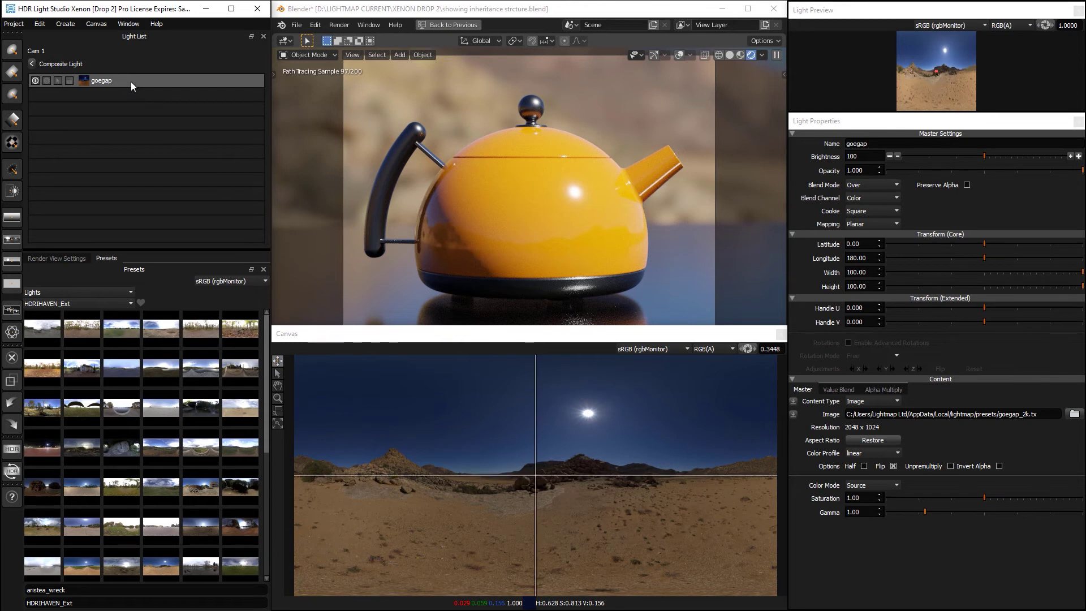
{"action": "right_click", "coordinate": [131, 81]}
{"action": "left_click", "coordinate": [175, 169]}
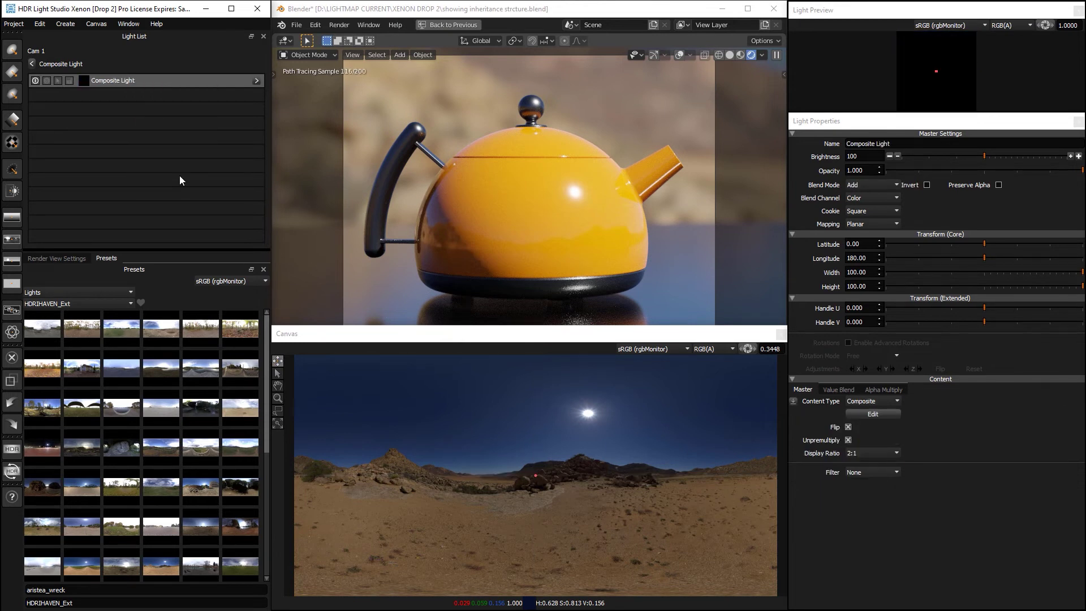
{"action": "mouse_move", "coordinate": [163, 84]}
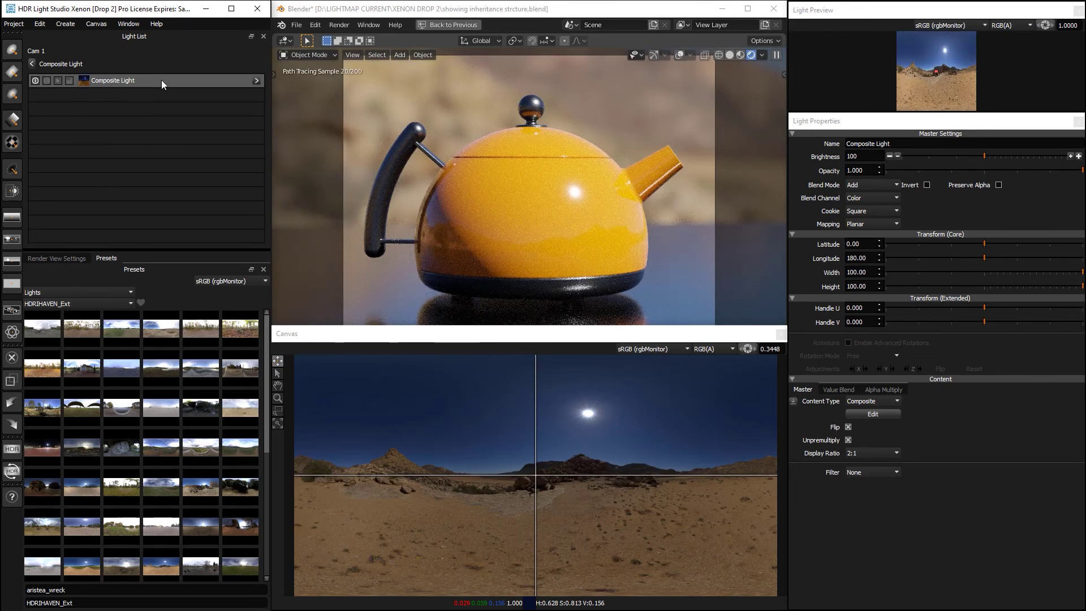
Apply a Diffusion filter to the inner composite with a percentage of 2.
{"action": "left_click", "coordinate": [868, 474]}
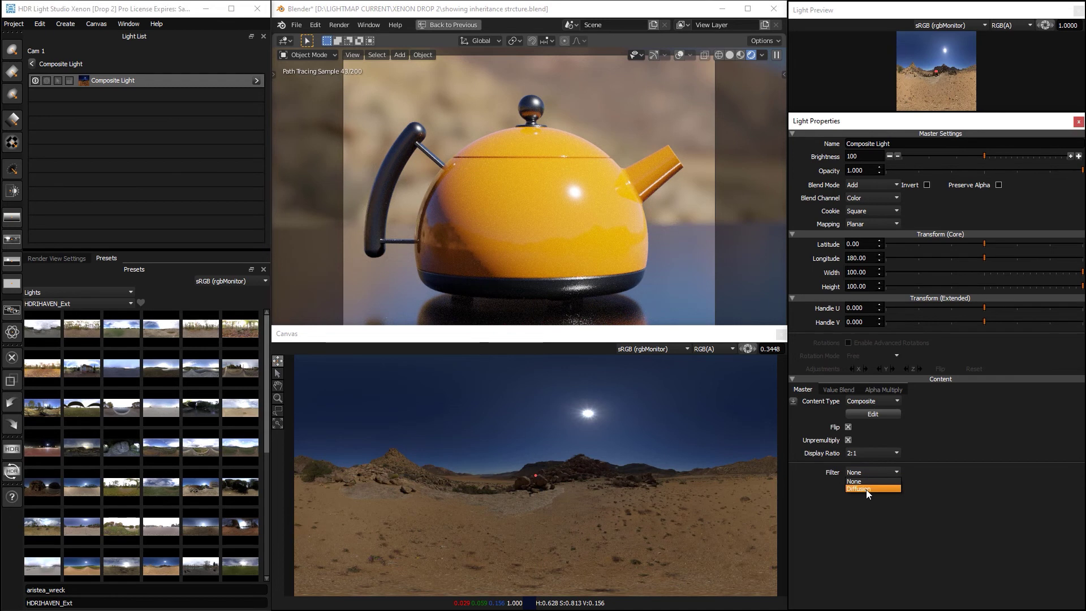
{"action": "left_click", "coordinate": [869, 485]}
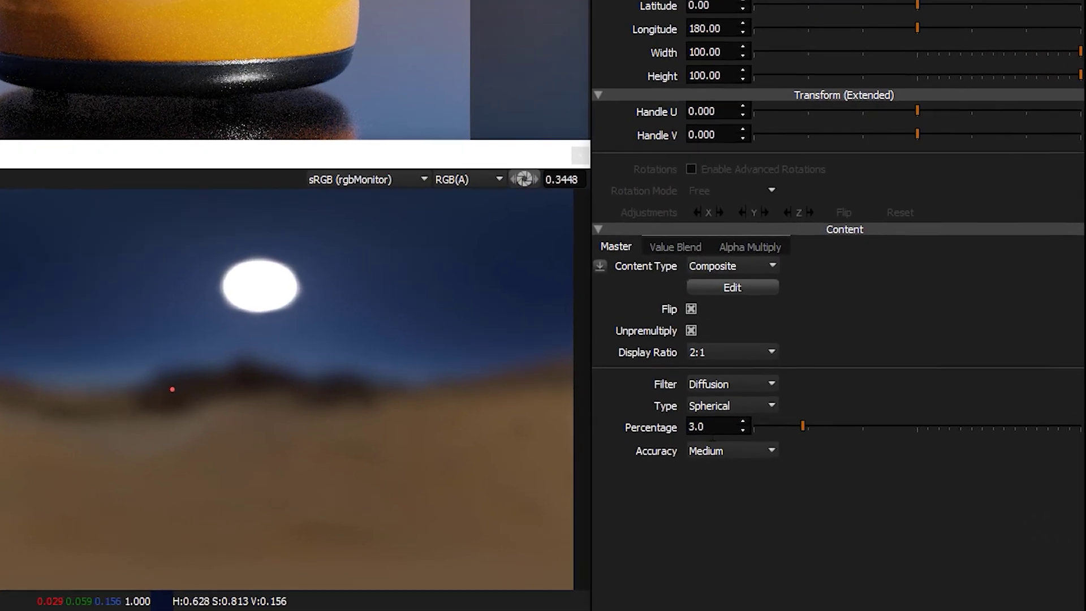
{"action": "left_click", "coordinate": [730, 445]}
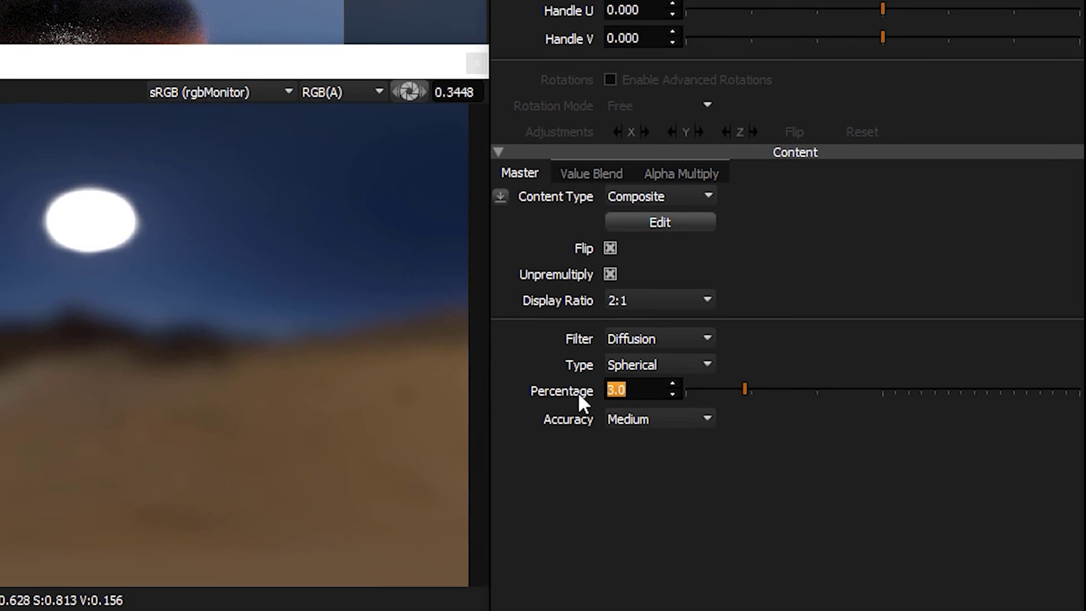
{"action": "type", "text": "2"}
{"action": "key", "text": "Return"}
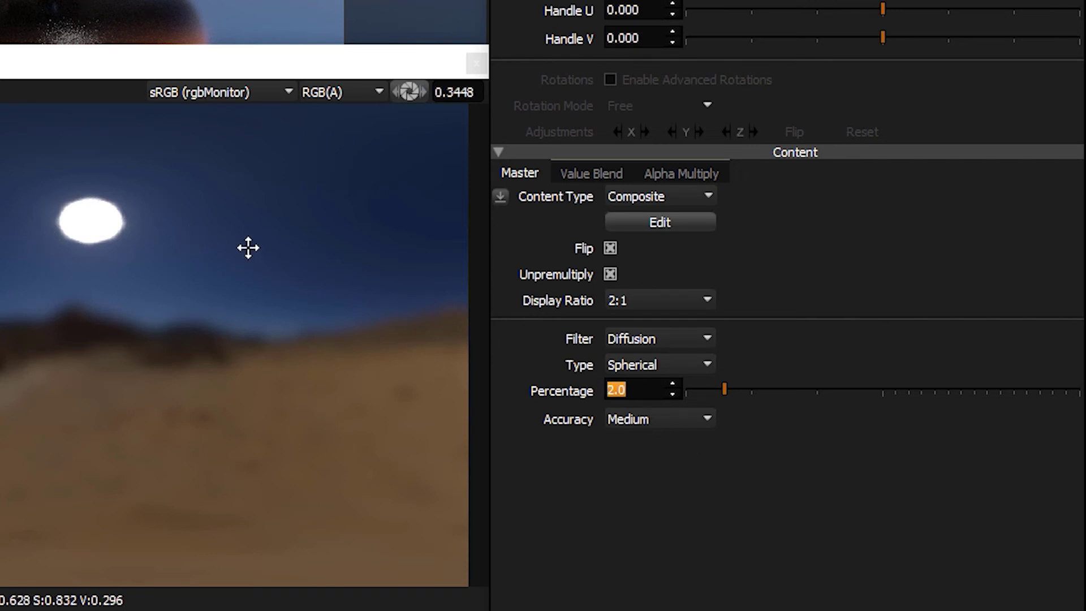
Set the diffusion accuracy to High and widen the percentage to 4.8.
{"action": "left_click", "coordinate": [640, 420]}
{"action": "key", "text": "Escape"}
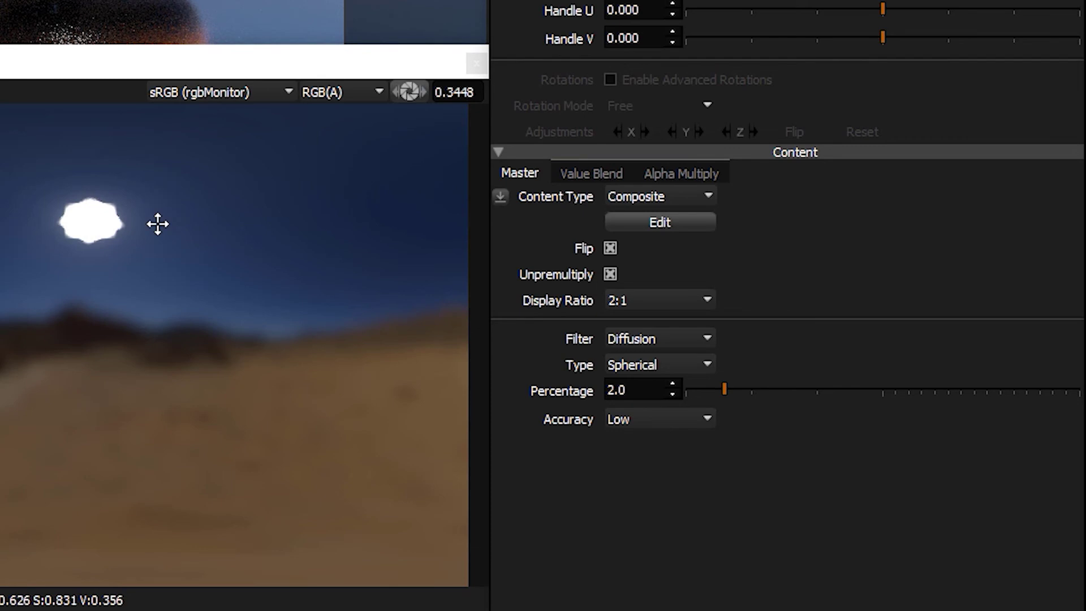
{"action": "left_click", "coordinate": [648, 421]}
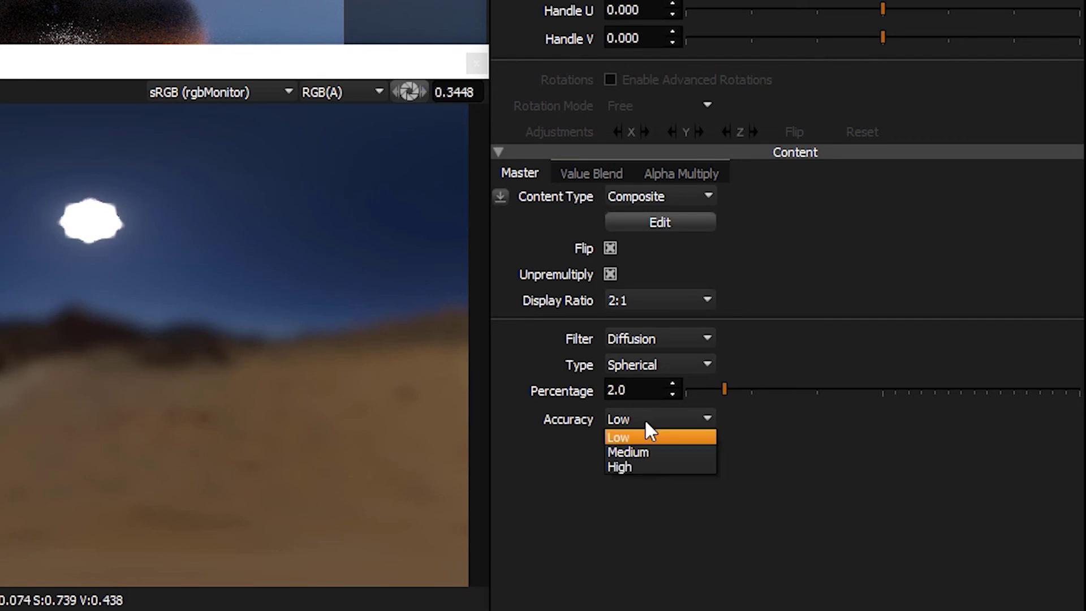
{"action": "left_click", "coordinate": [664, 478]}
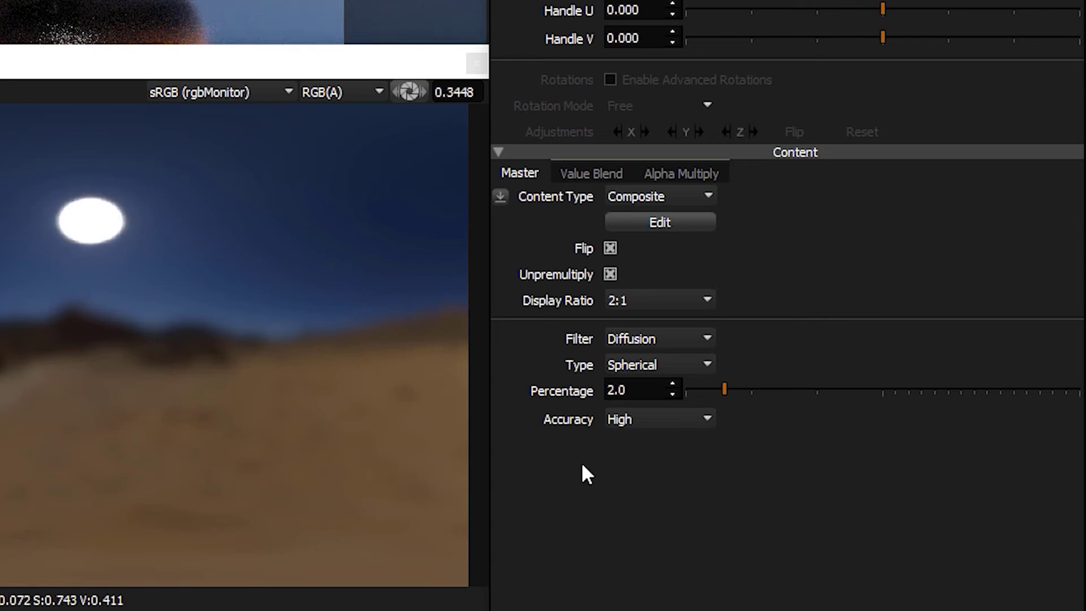
{"action": "left_click", "coordinate": [633, 422]}
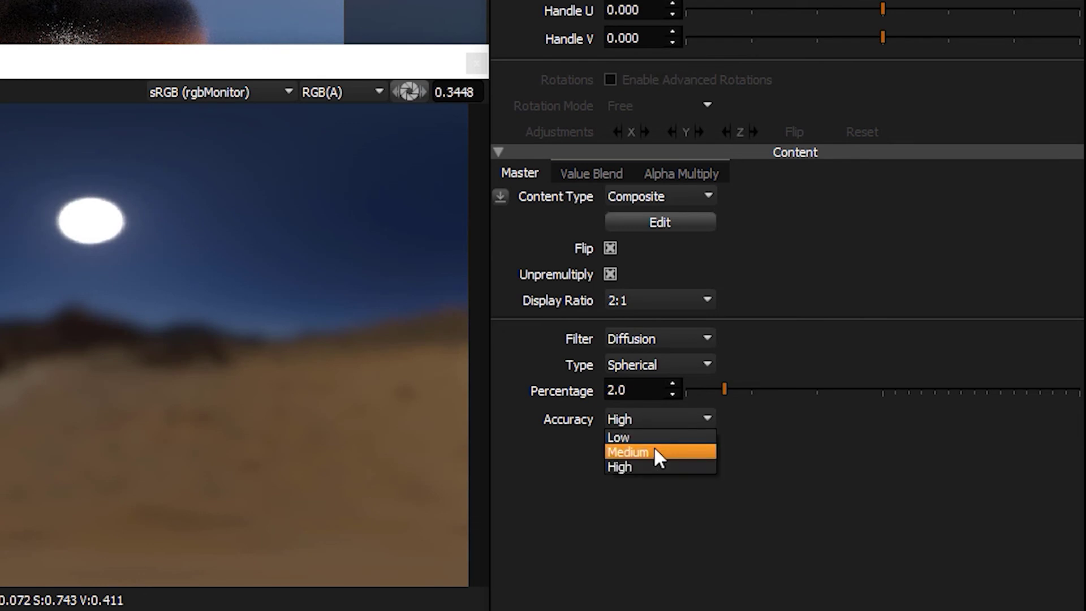
{"action": "left_click", "coordinate": [630, 465]}
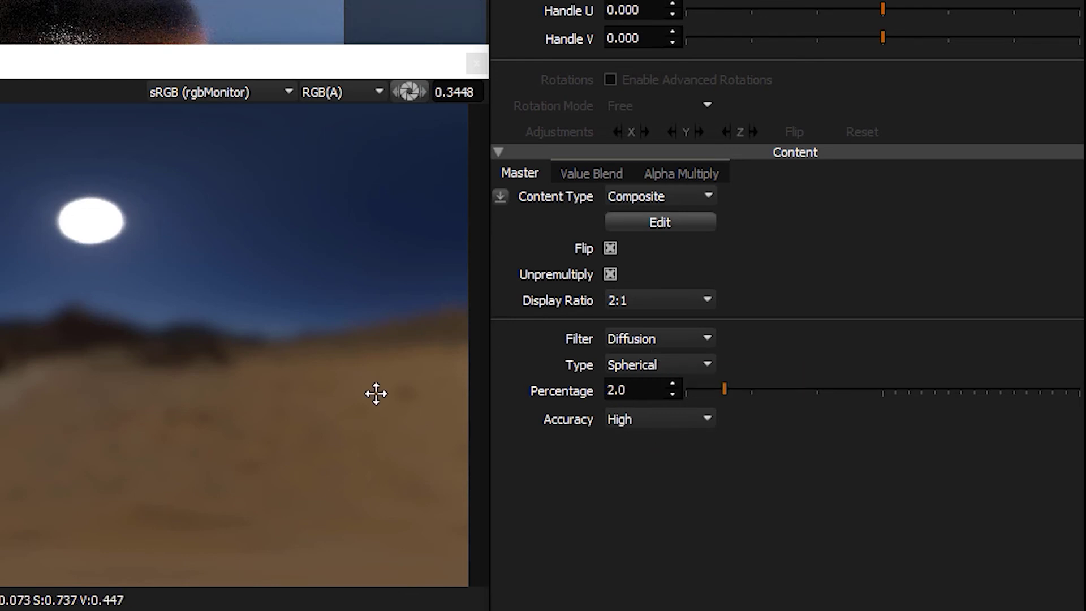
{"action": "left_click", "coordinate": [779, 391]}
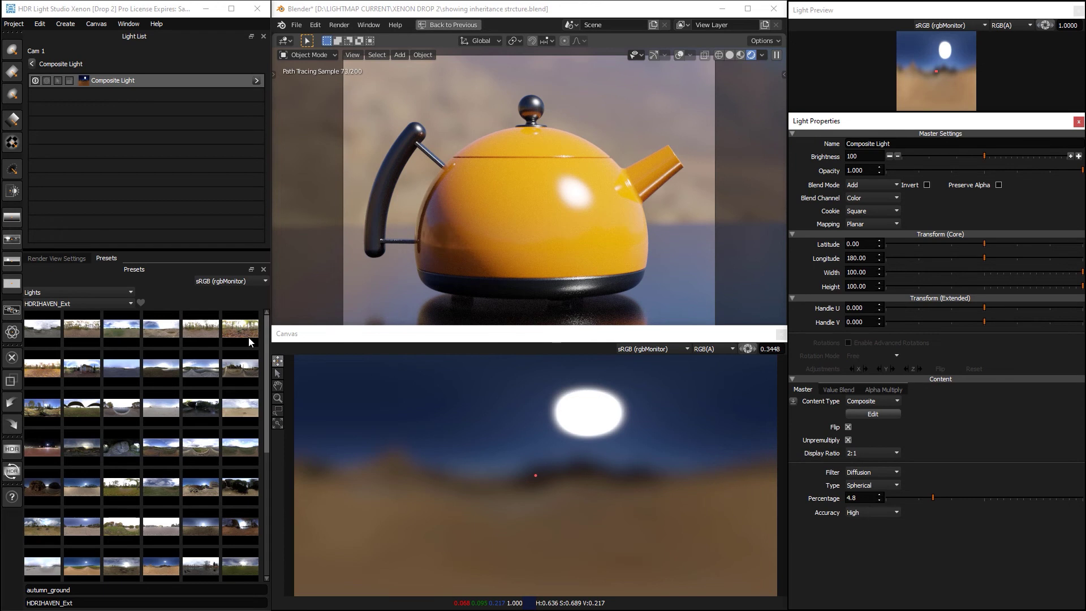
Place a Perfect Softbox 60x60 from the StudioLights presets on the canvas near the sun.
{"action": "left_click", "coordinate": [77, 304]}
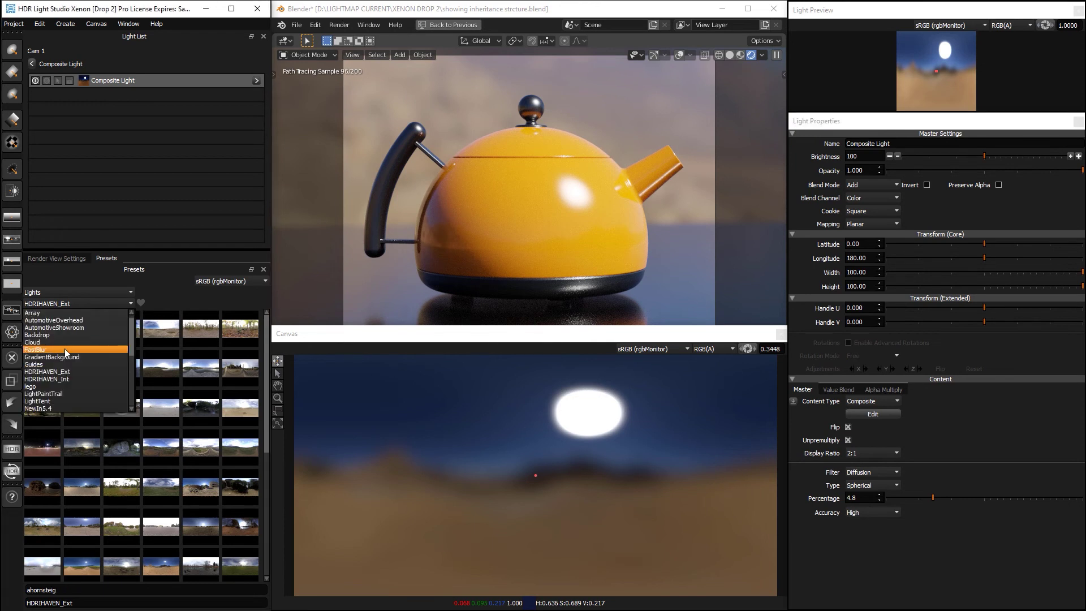
{"action": "scroll", "coordinate": [64, 349], "scroll_direction": "down", "scroll_amount": 1}
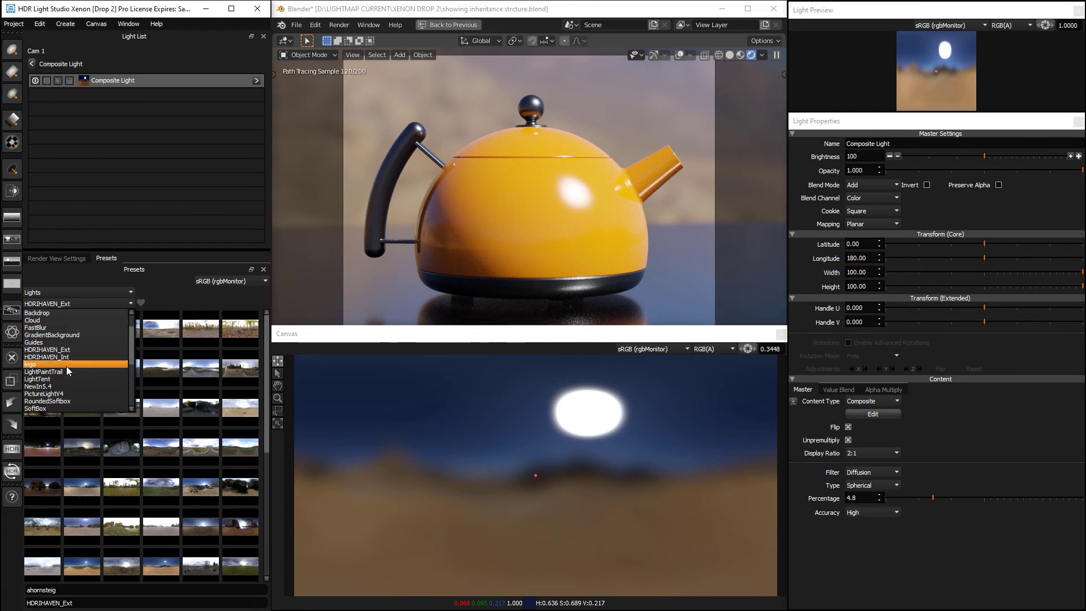
{"action": "scroll", "coordinate": [66, 366], "scroll_direction": "up", "scroll_amount": 1}
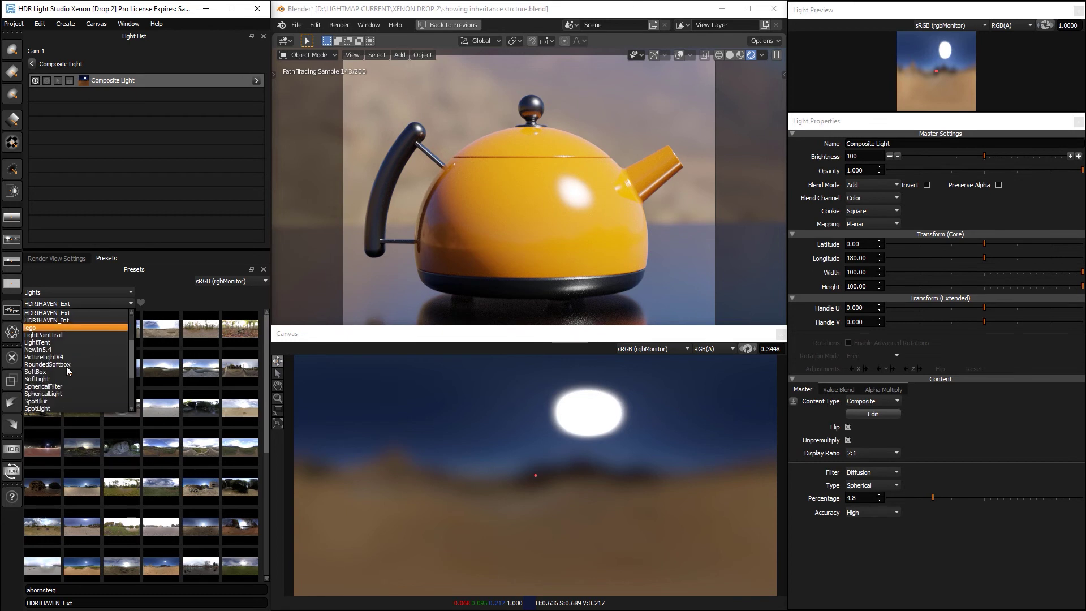
{"action": "left_click", "coordinate": [64, 371]}
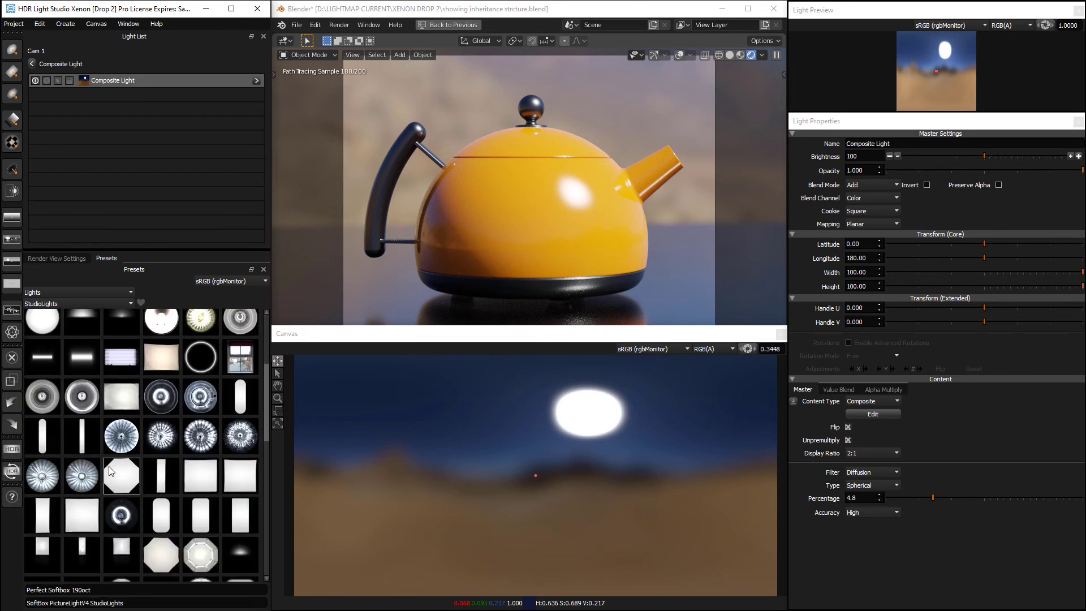
{"action": "scroll", "coordinate": [121, 460], "scroll_direction": "down", "scroll_amount": 1}
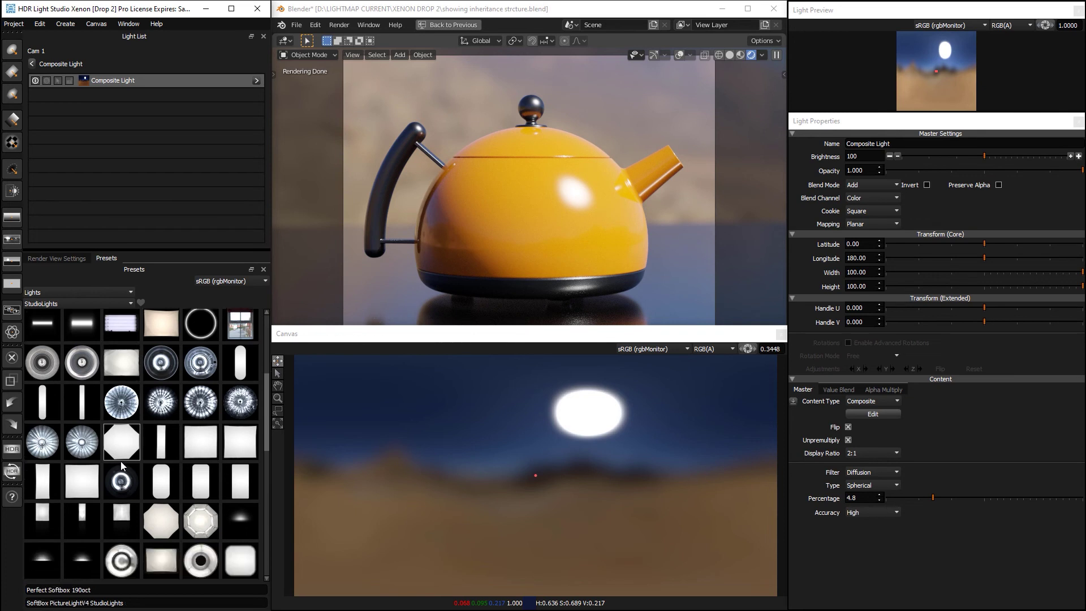
{"action": "left_click_drag", "start_coordinate": [201, 444], "coordinate": [523, 433]}
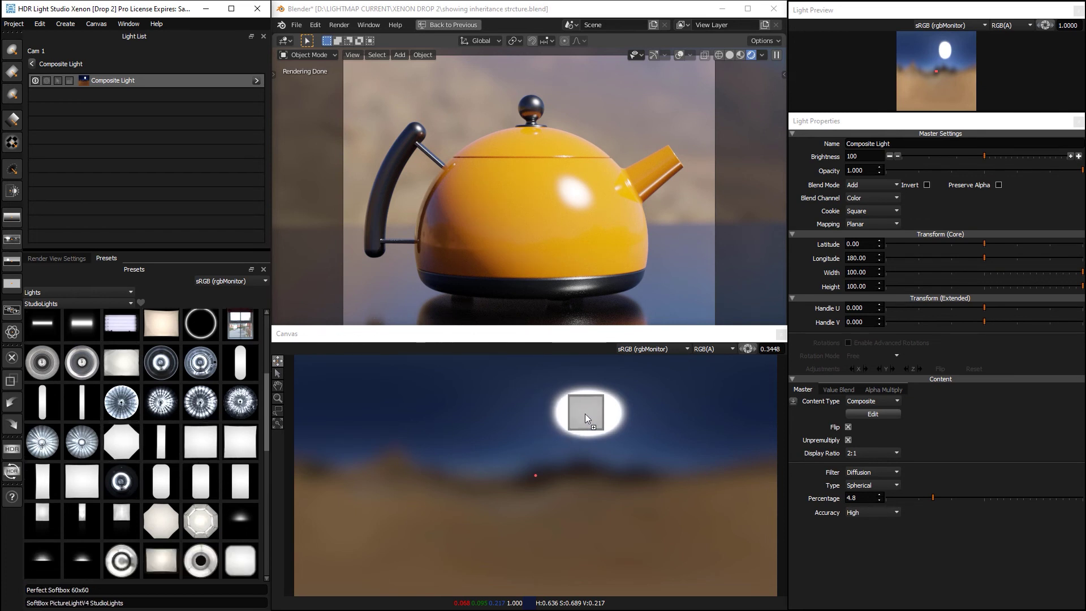
{"action": "left_click_drag", "start_coordinate": [585, 413], "coordinate": [589, 413]}
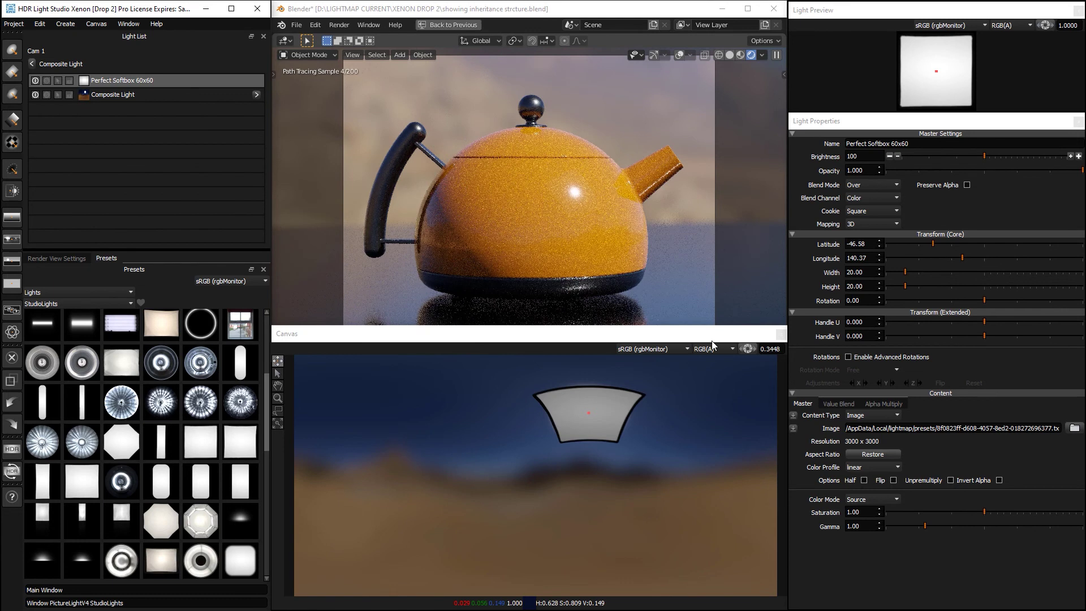
Set the softbox width and height to 40.
{"action": "left_click", "coordinate": [860, 272]}
{"action": "type", "text": "40"}
{"action": "key", "text": "Tab"}
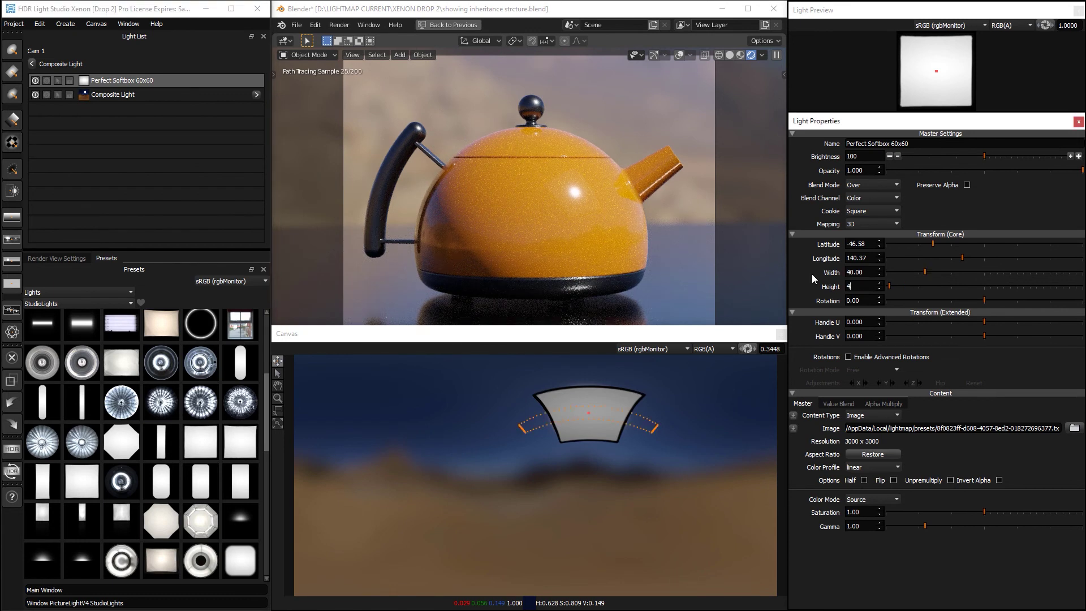
{"action": "type", "text": "40"}
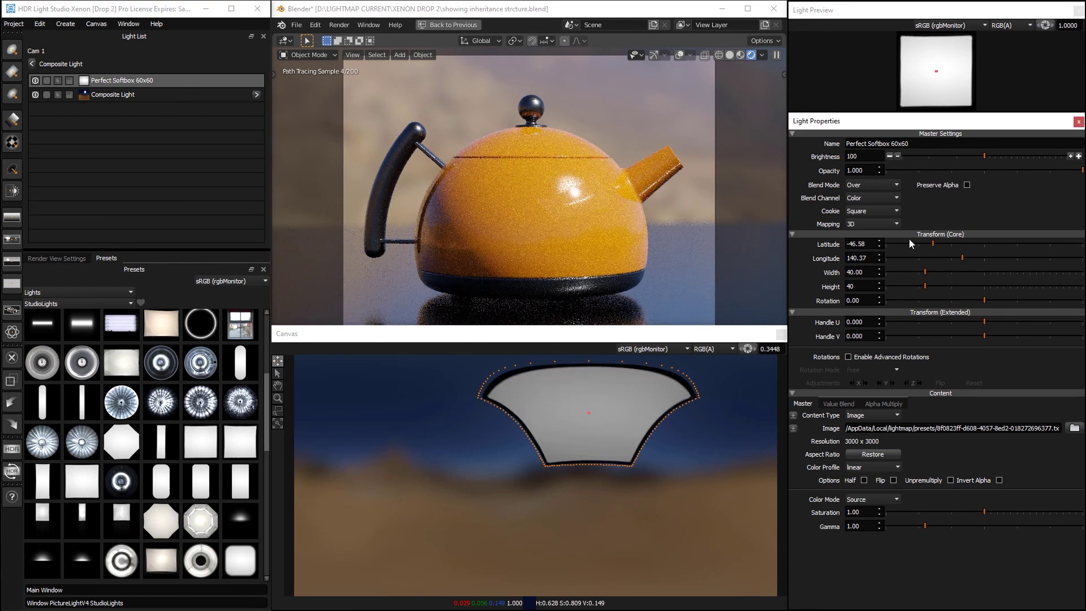
Confirm the softbox height of 40 and set its Blend Mode to Multiply.
{"action": "key", "text": "Return"}
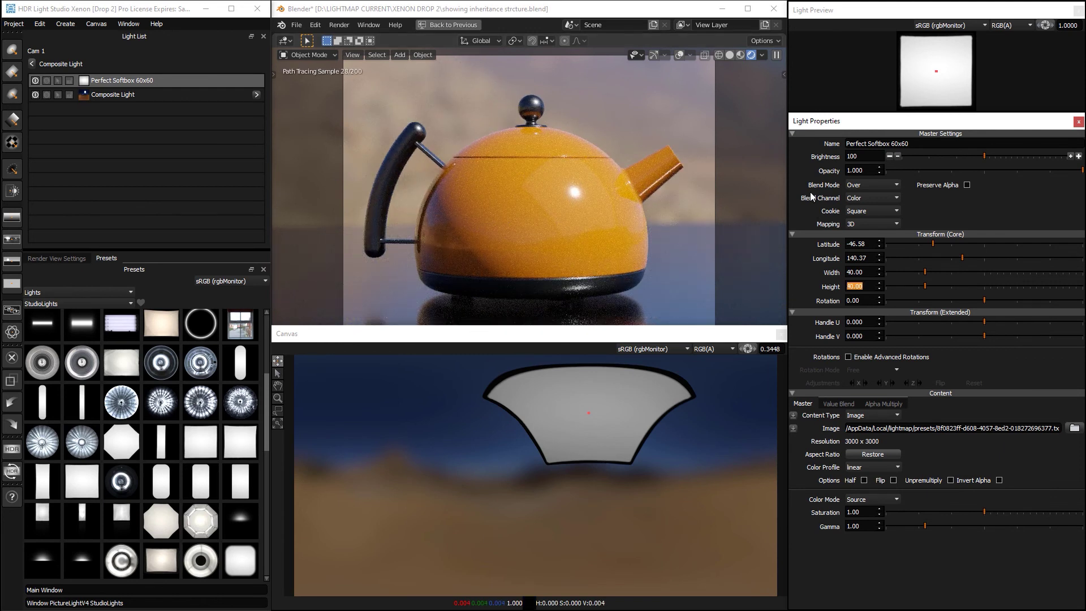
{"action": "left_click", "coordinate": [877, 186]}
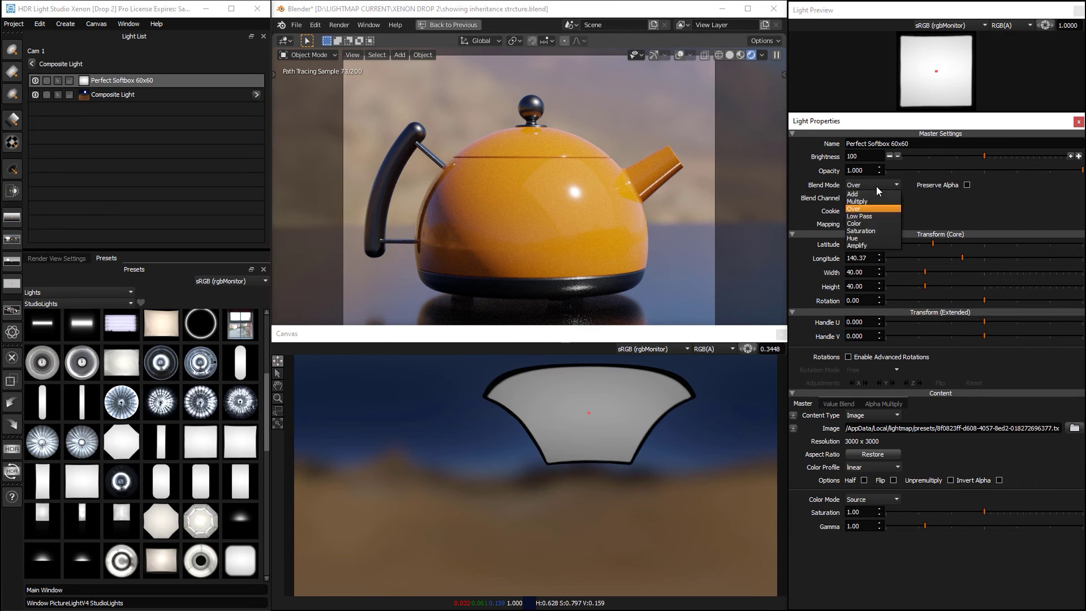
{"action": "left_click", "coordinate": [877, 202]}
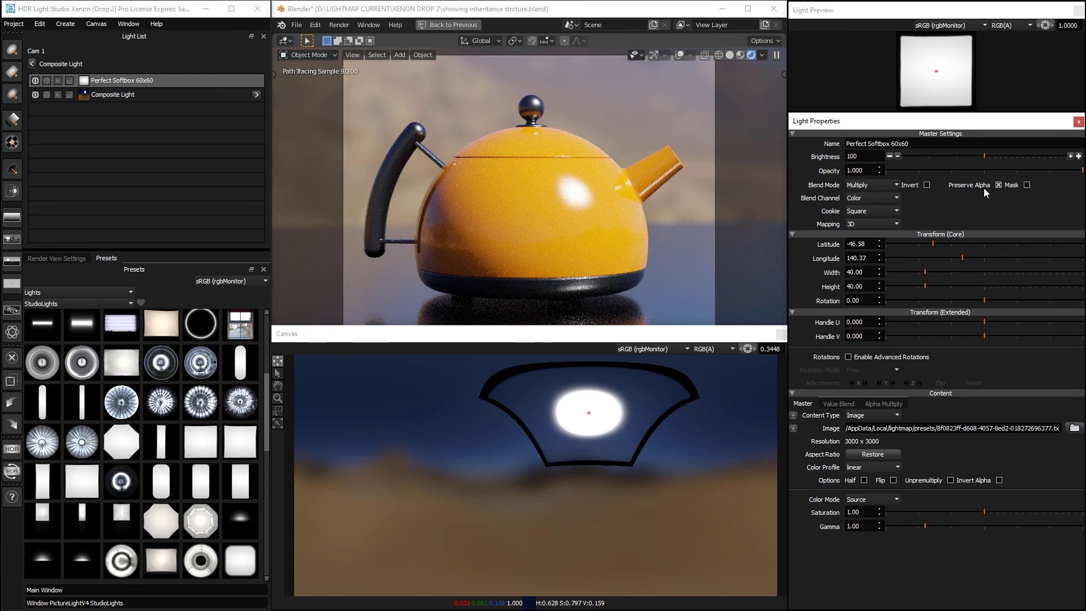
View the canvas in HSVA and turn off the softbox's Preserve Alpha.
{"action": "left_click", "coordinate": [714, 349]}
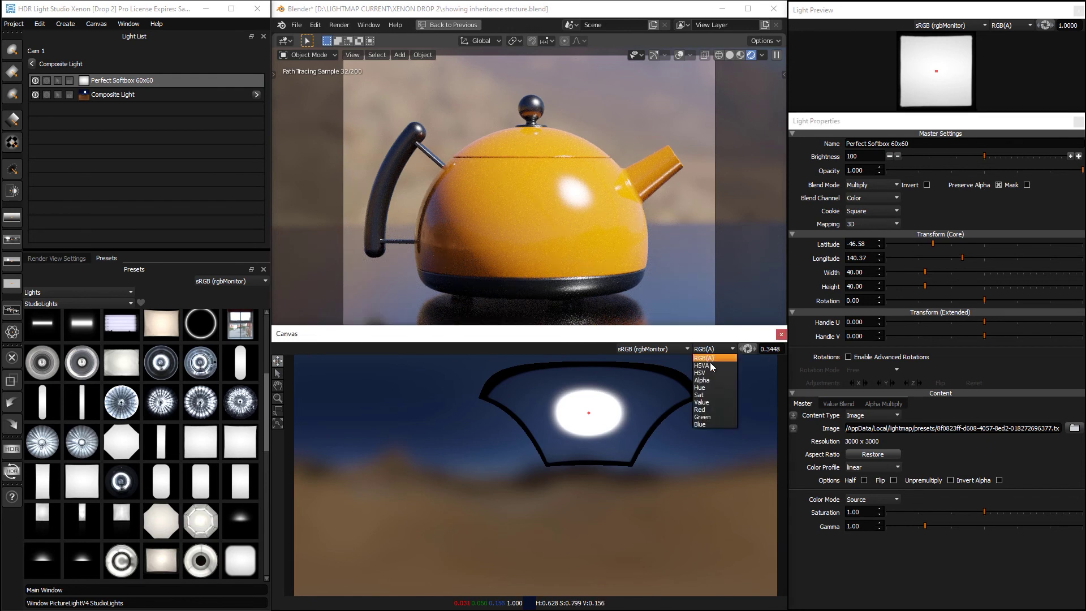
{"action": "left_click", "coordinate": [710, 365]}
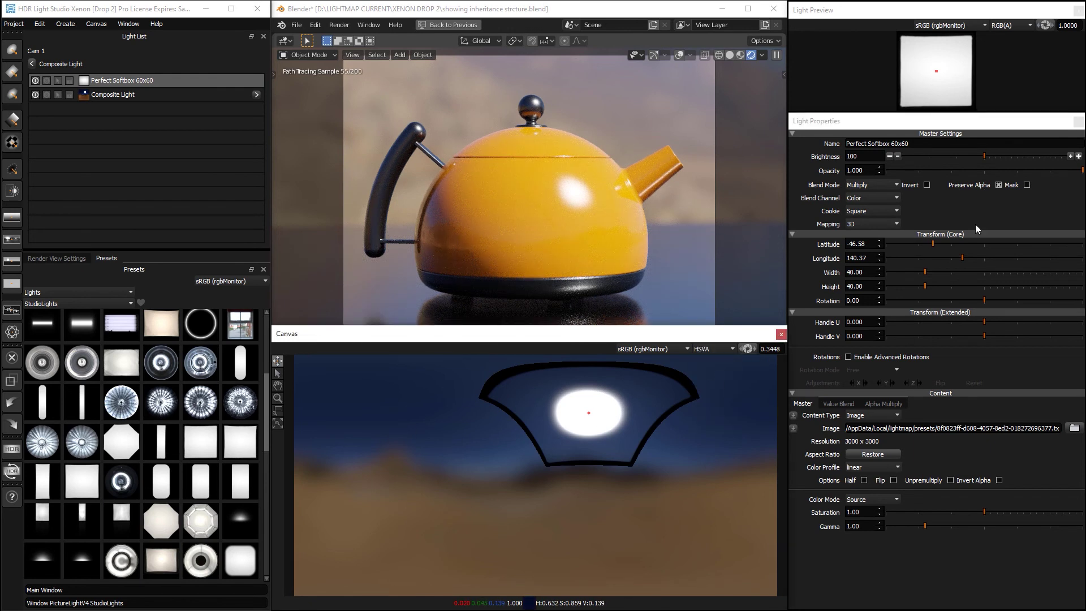
{"action": "left_click", "coordinate": [998, 185]}
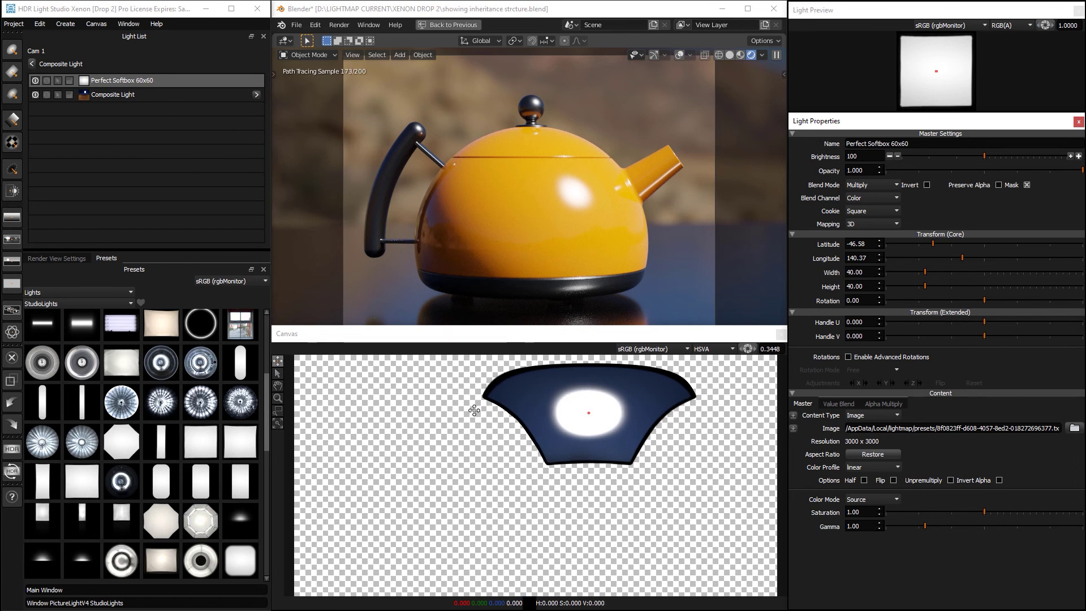
At the top-level light list, change the Composite Light's Blend Mode from Add to Over.
{"action": "left_click", "coordinate": [32, 64]}
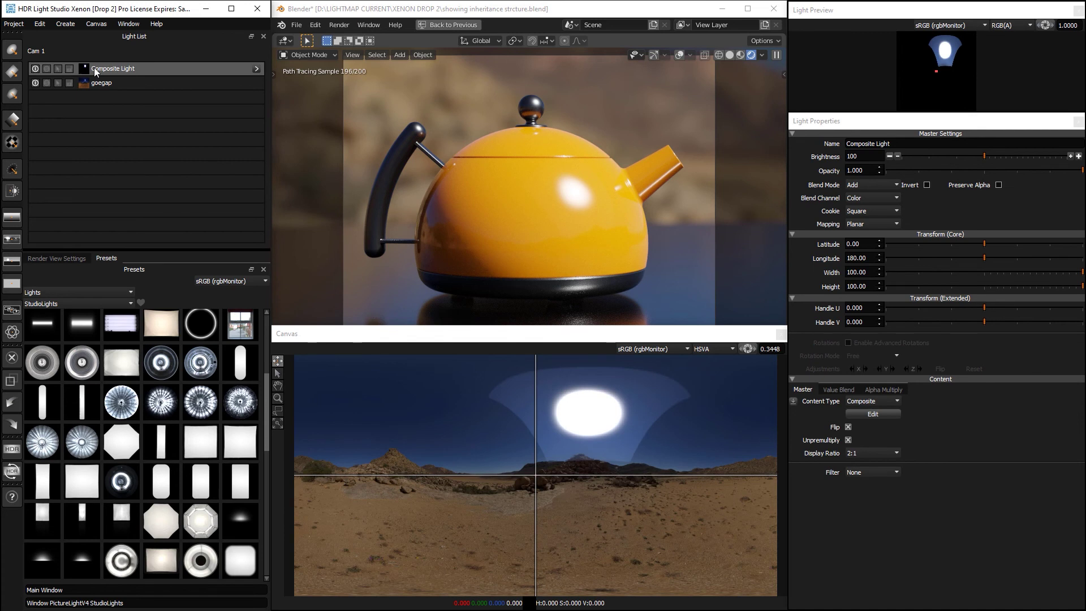
{"action": "left_click", "coordinate": [136, 83]}
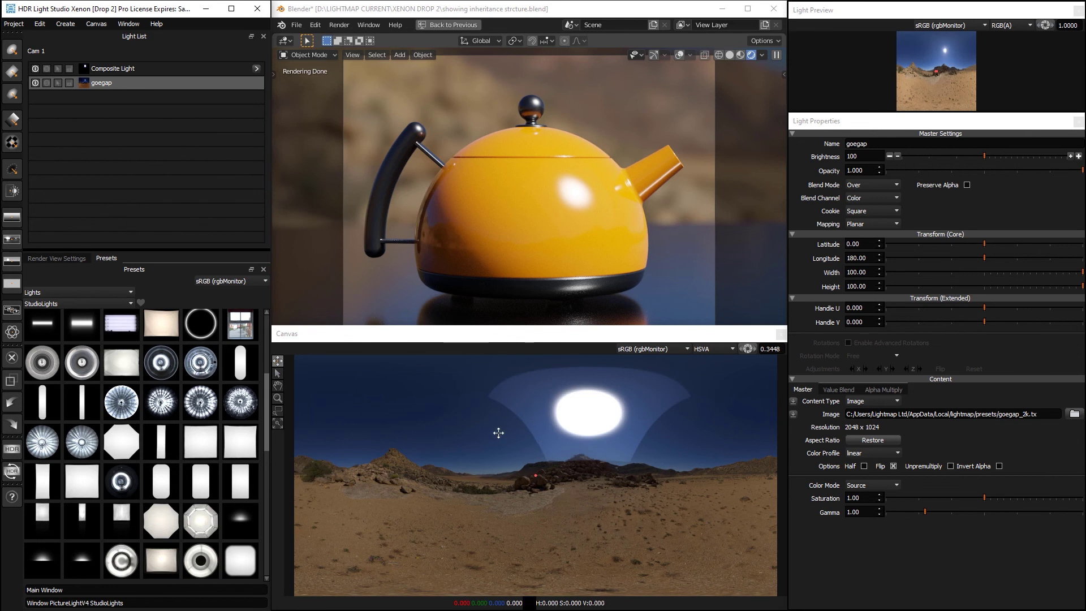
{"action": "left_click", "coordinate": [146, 68]}
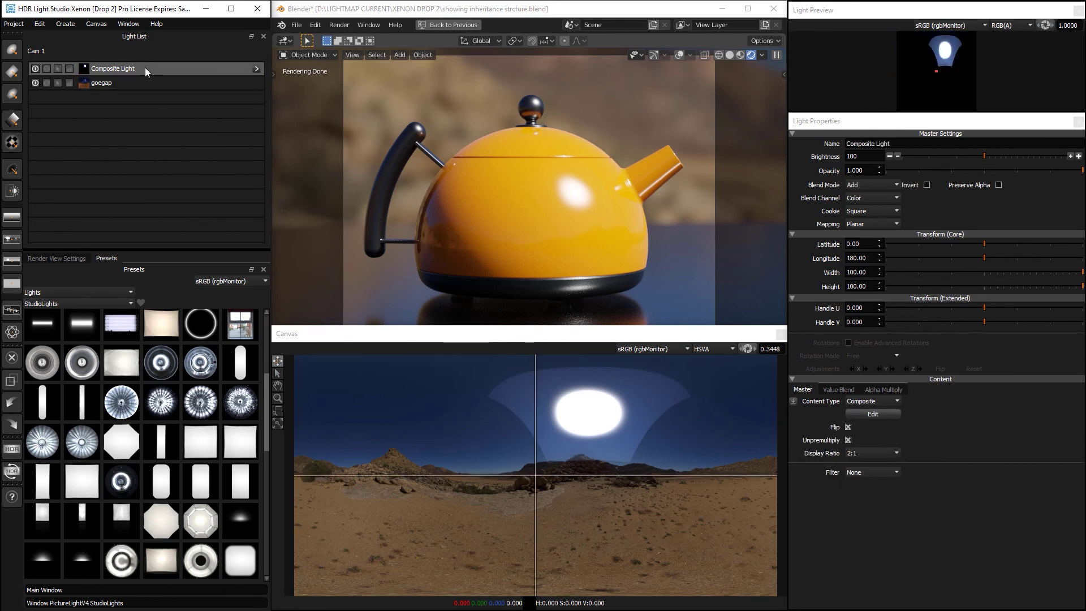
{"action": "left_click", "coordinate": [871, 185]}
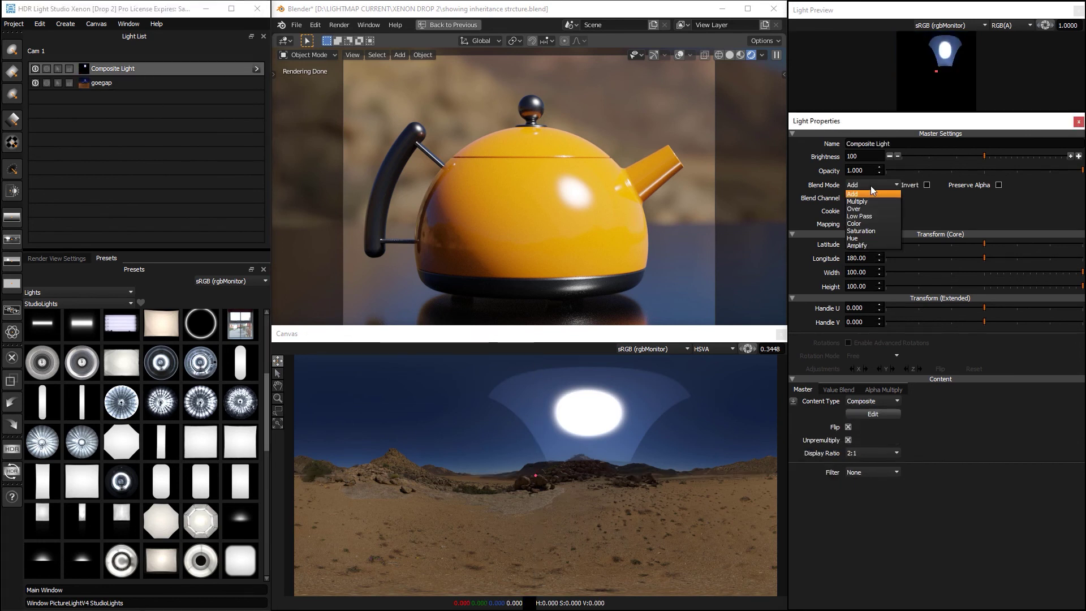
{"action": "left_click", "coordinate": [872, 208]}
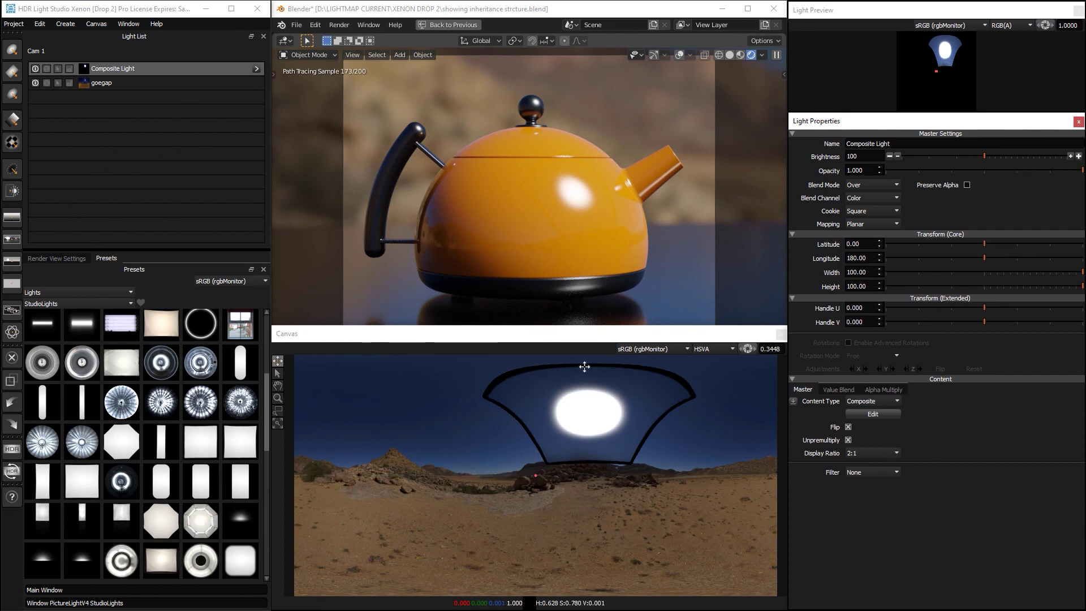
Compare inner-composite diffusion at 0, 7.6 and 18.3 percent, settle near 6.4, then return up.
{"action": "left_click", "coordinate": [256, 68]}
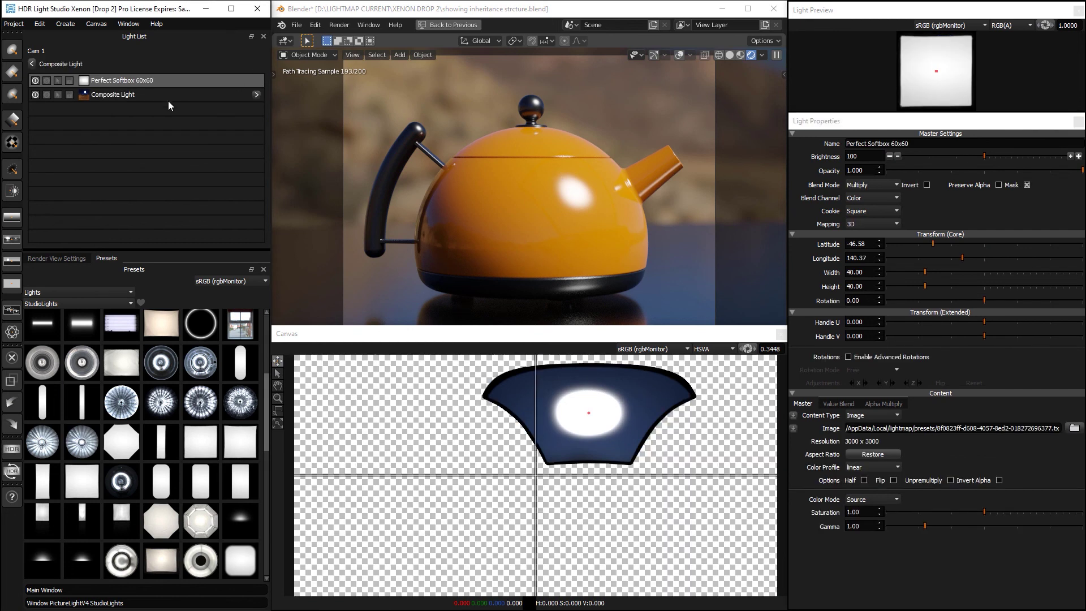
{"action": "left_click", "coordinate": [160, 94]}
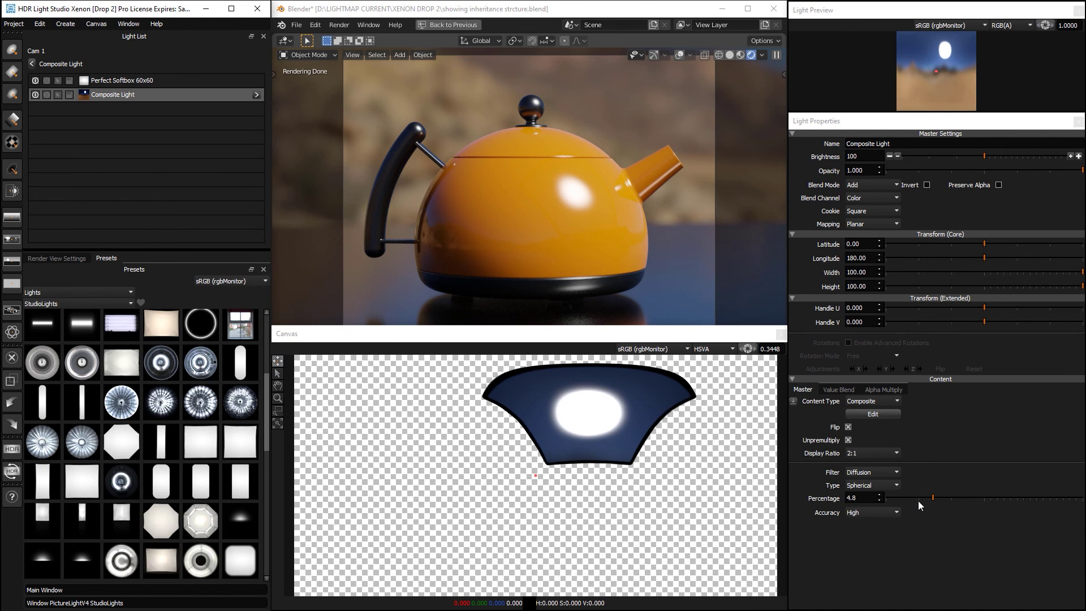
{"action": "left_click_drag", "start_coordinate": [889, 498], "coordinate": [884, 497]}
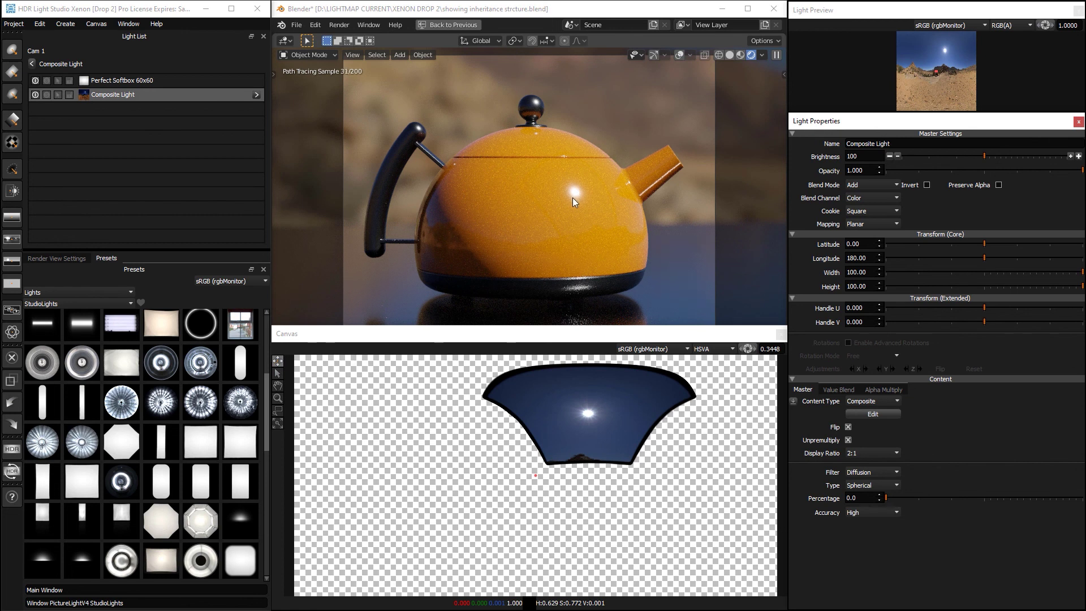
{"action": "left_click", "coordinate": [962, 498]}
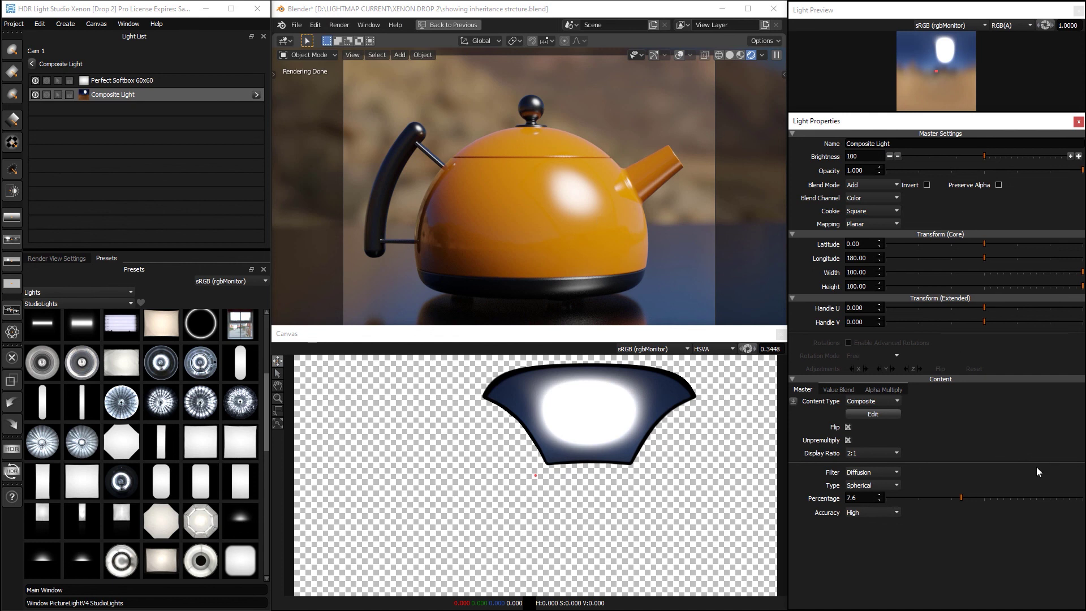
{"action": "left_click", "coordinate": [994, 498]}
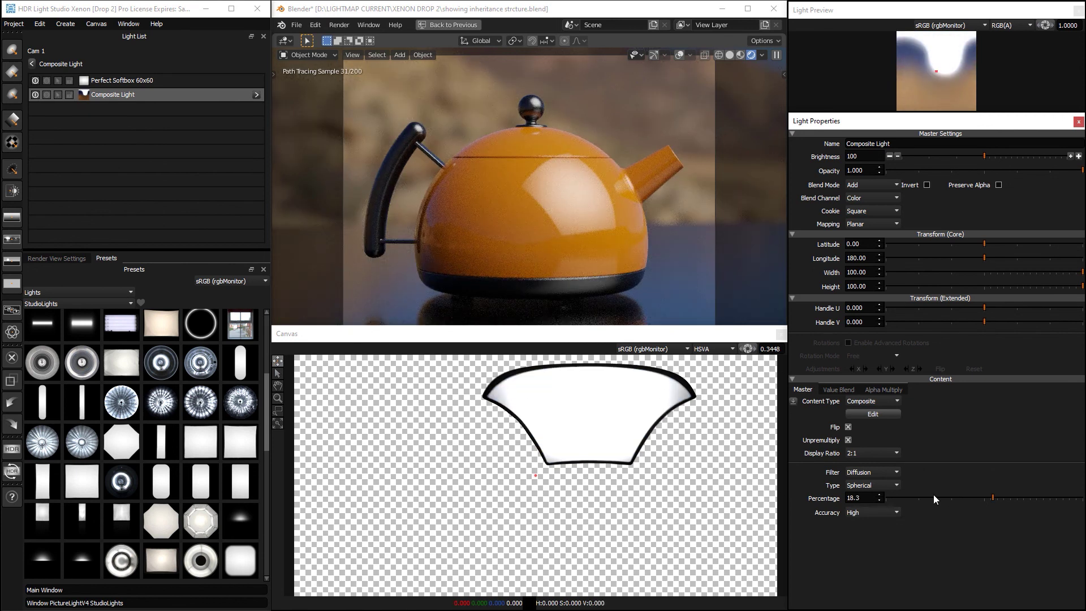
{"action": "left_click", "coordinate": [953, 498]}
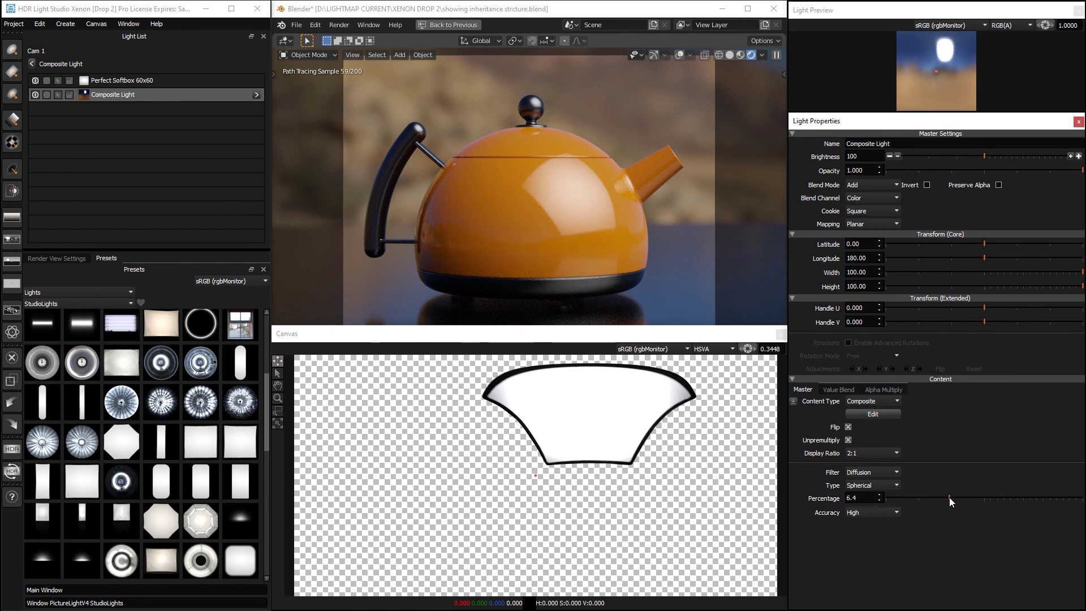
{"action": "left_click", "coordinate": [31, 63]}
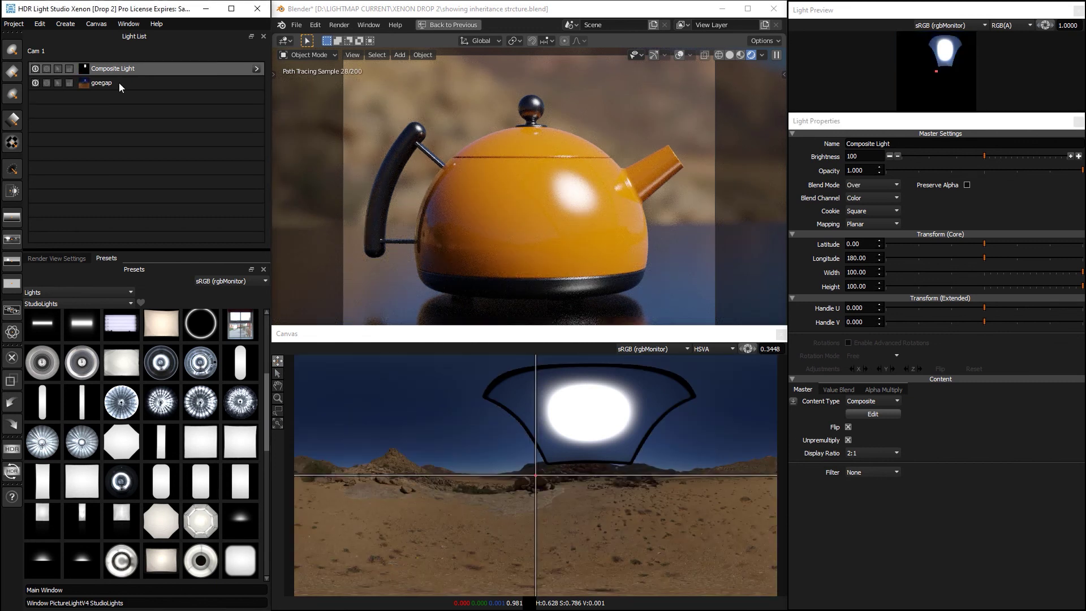
{"action": "left_click", "coordinate": [119, 83]}
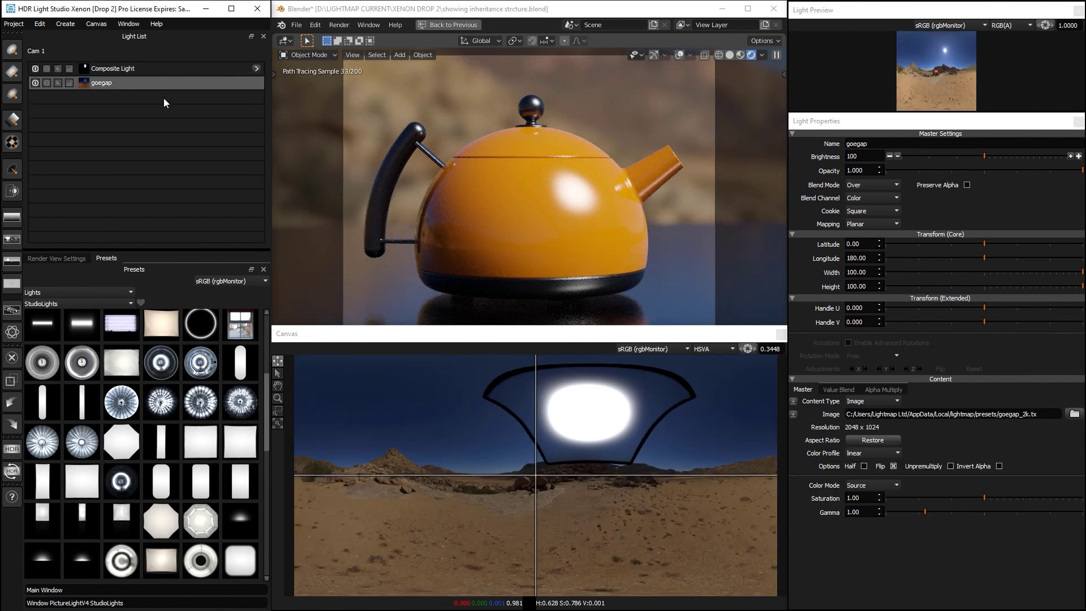
{"action": "left_click", "coordinate": [135, 69]}
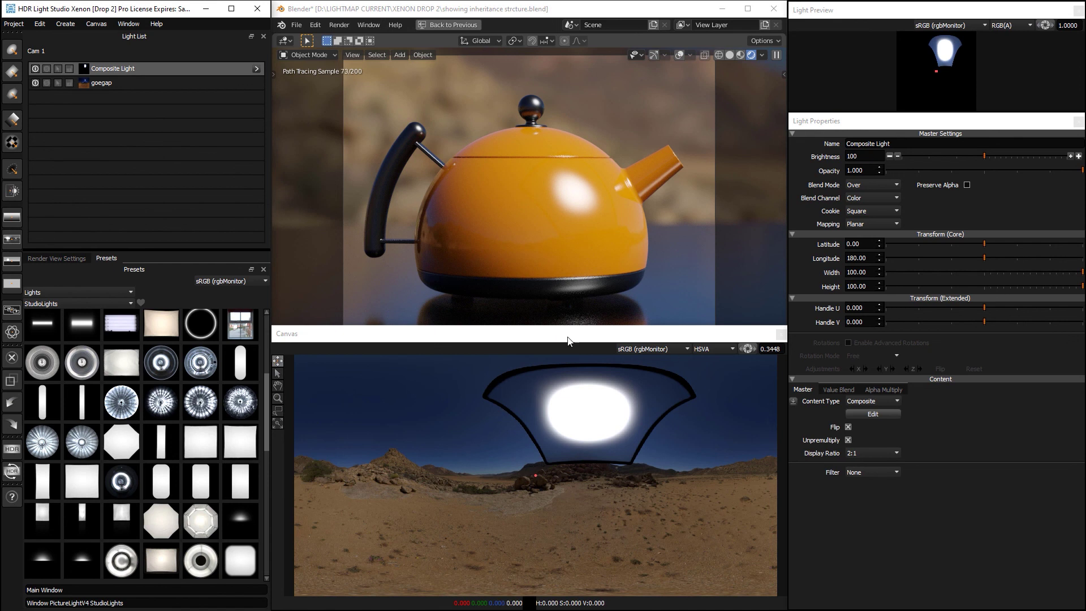